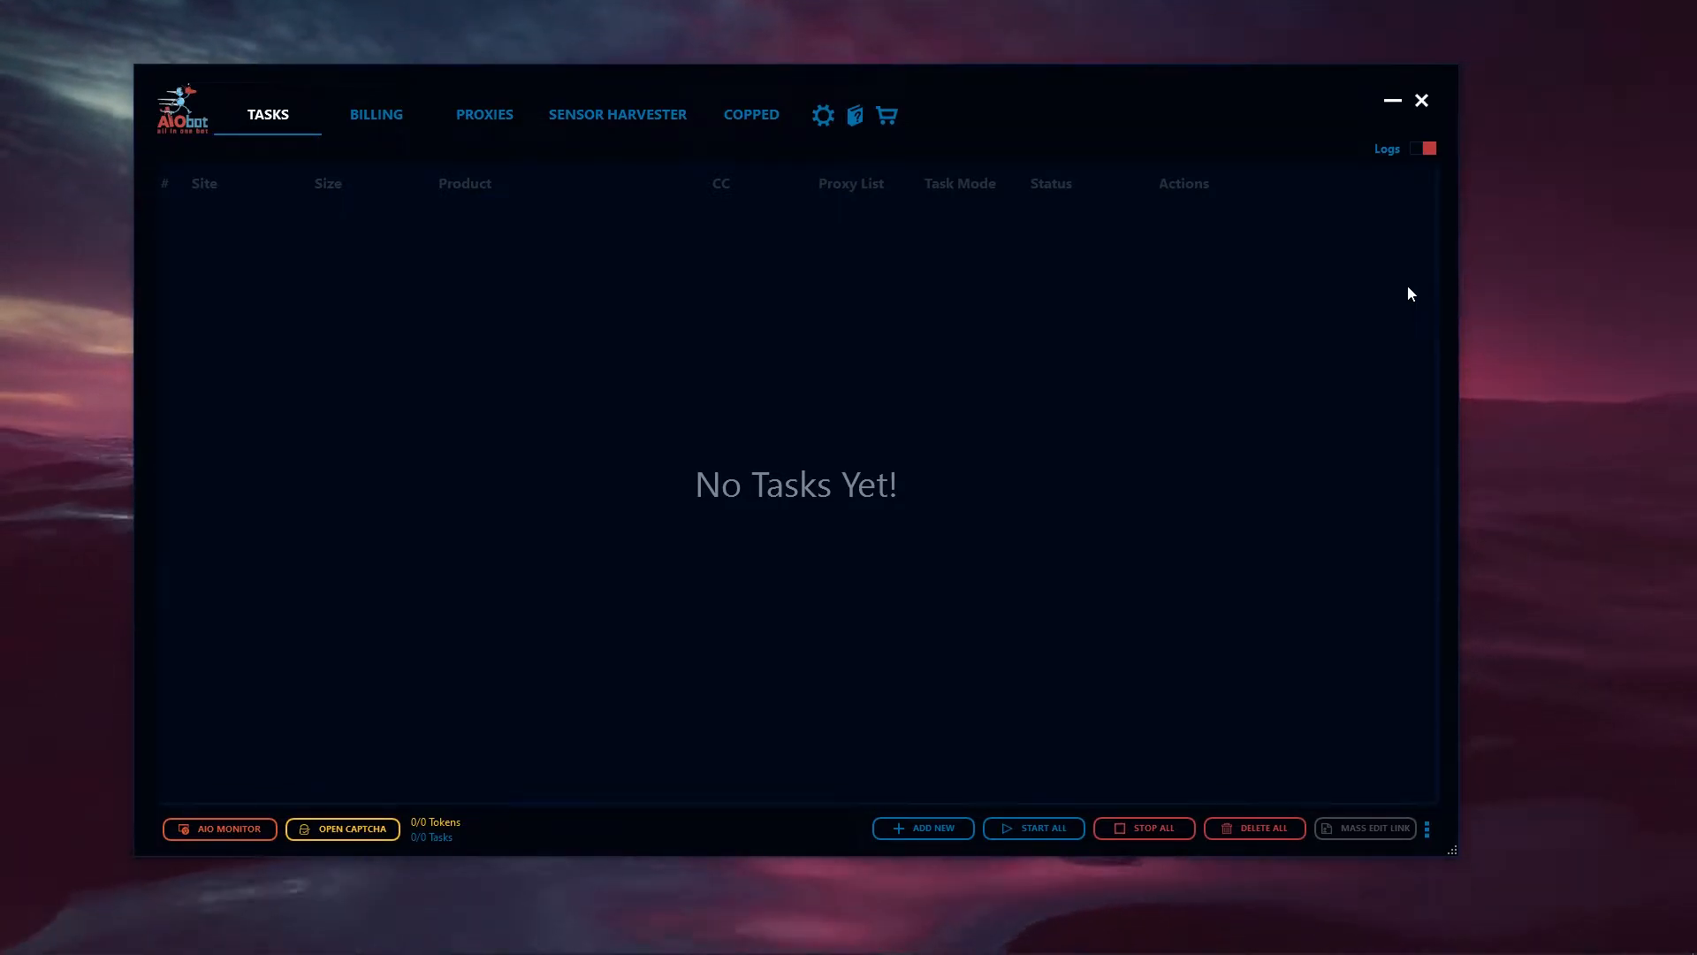
- Try to set up a new Shopify task for the Undefeated site
{"action": "left_click", "coordinate": [924, 829]}
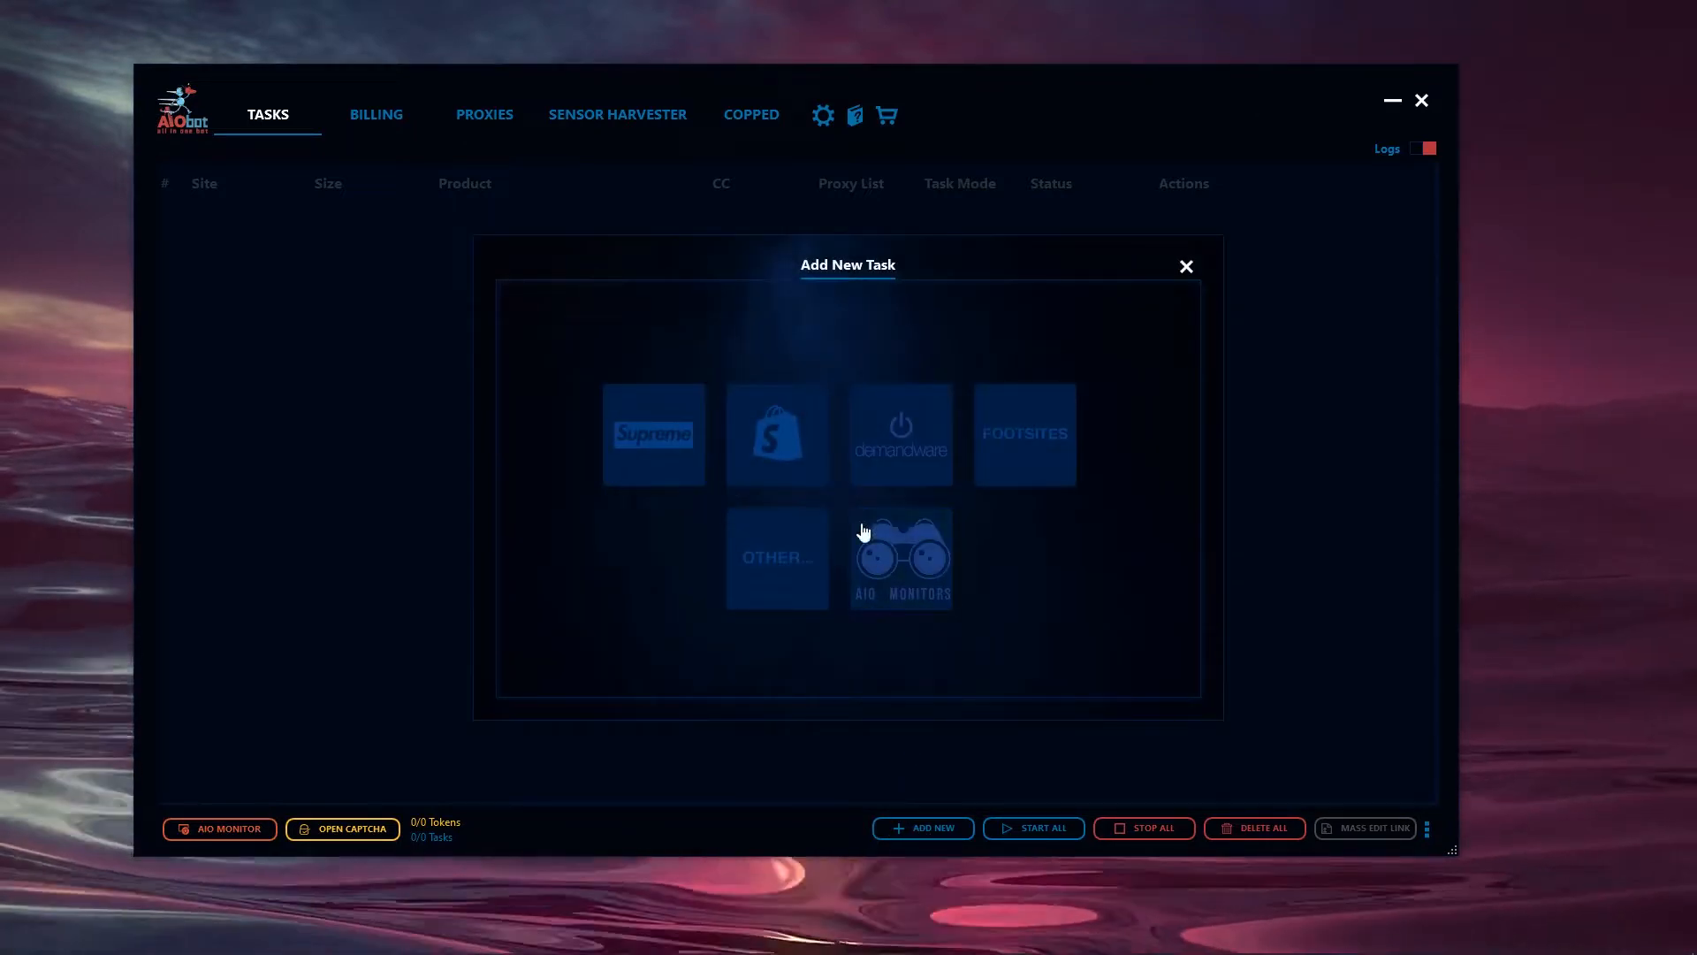
{"action": "left_click", "coordinate": [782, 433]}
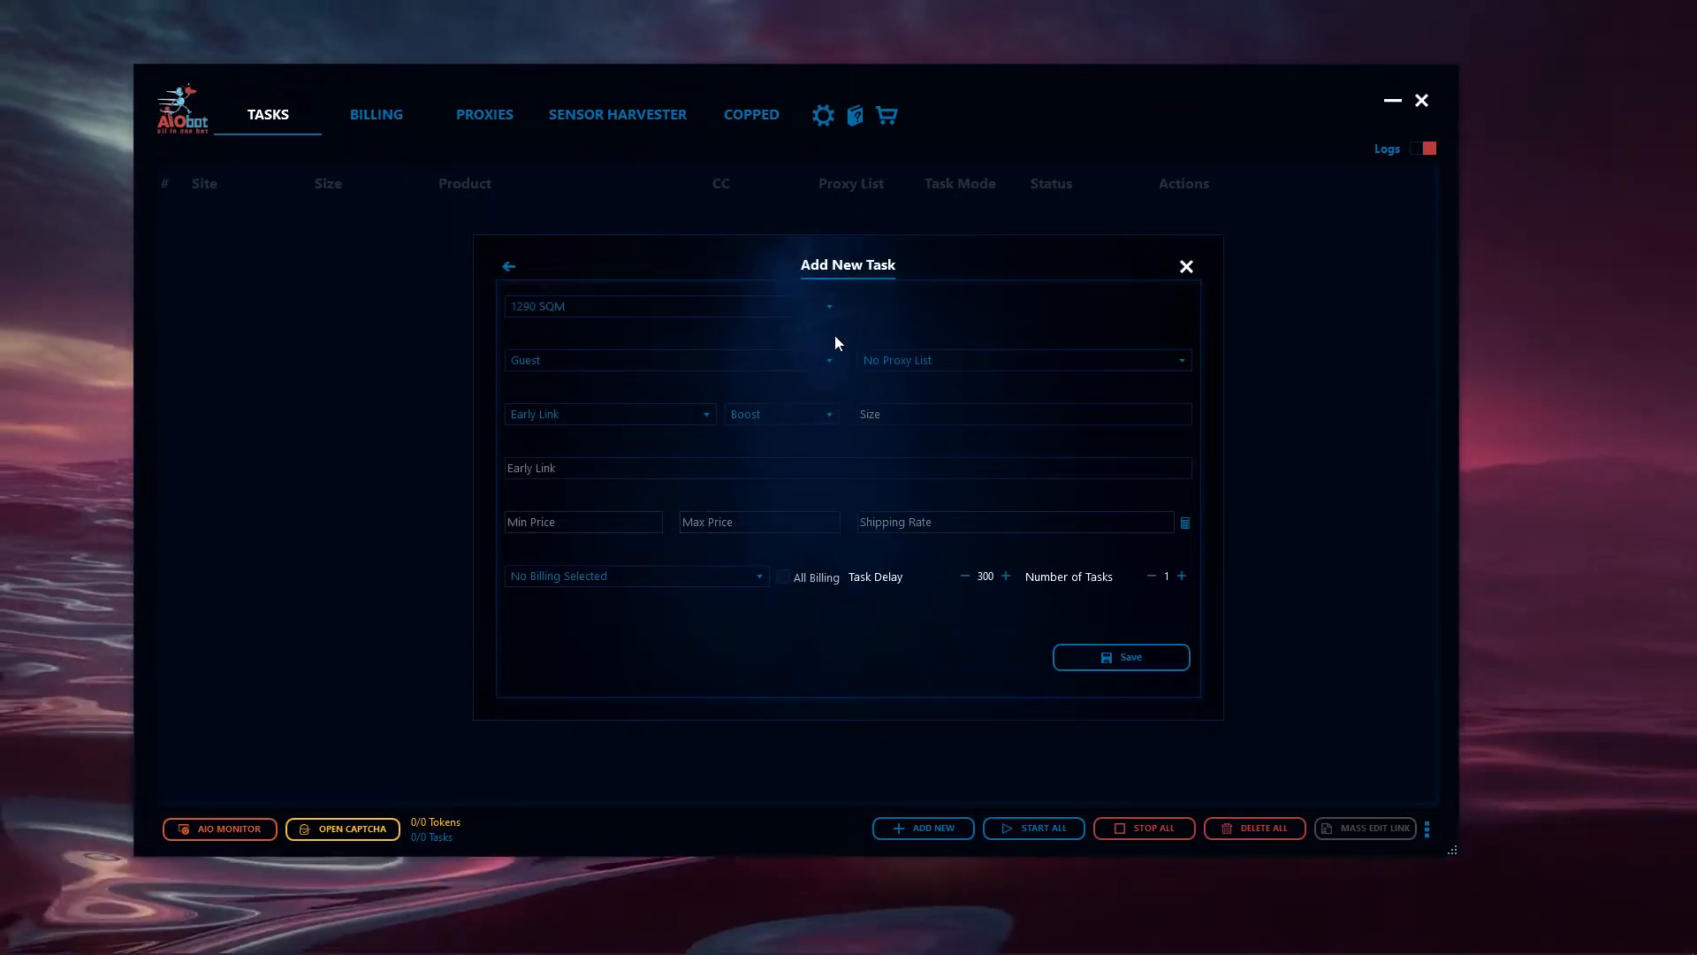
{"action": "left_click", "coordinate": [821, 309]}
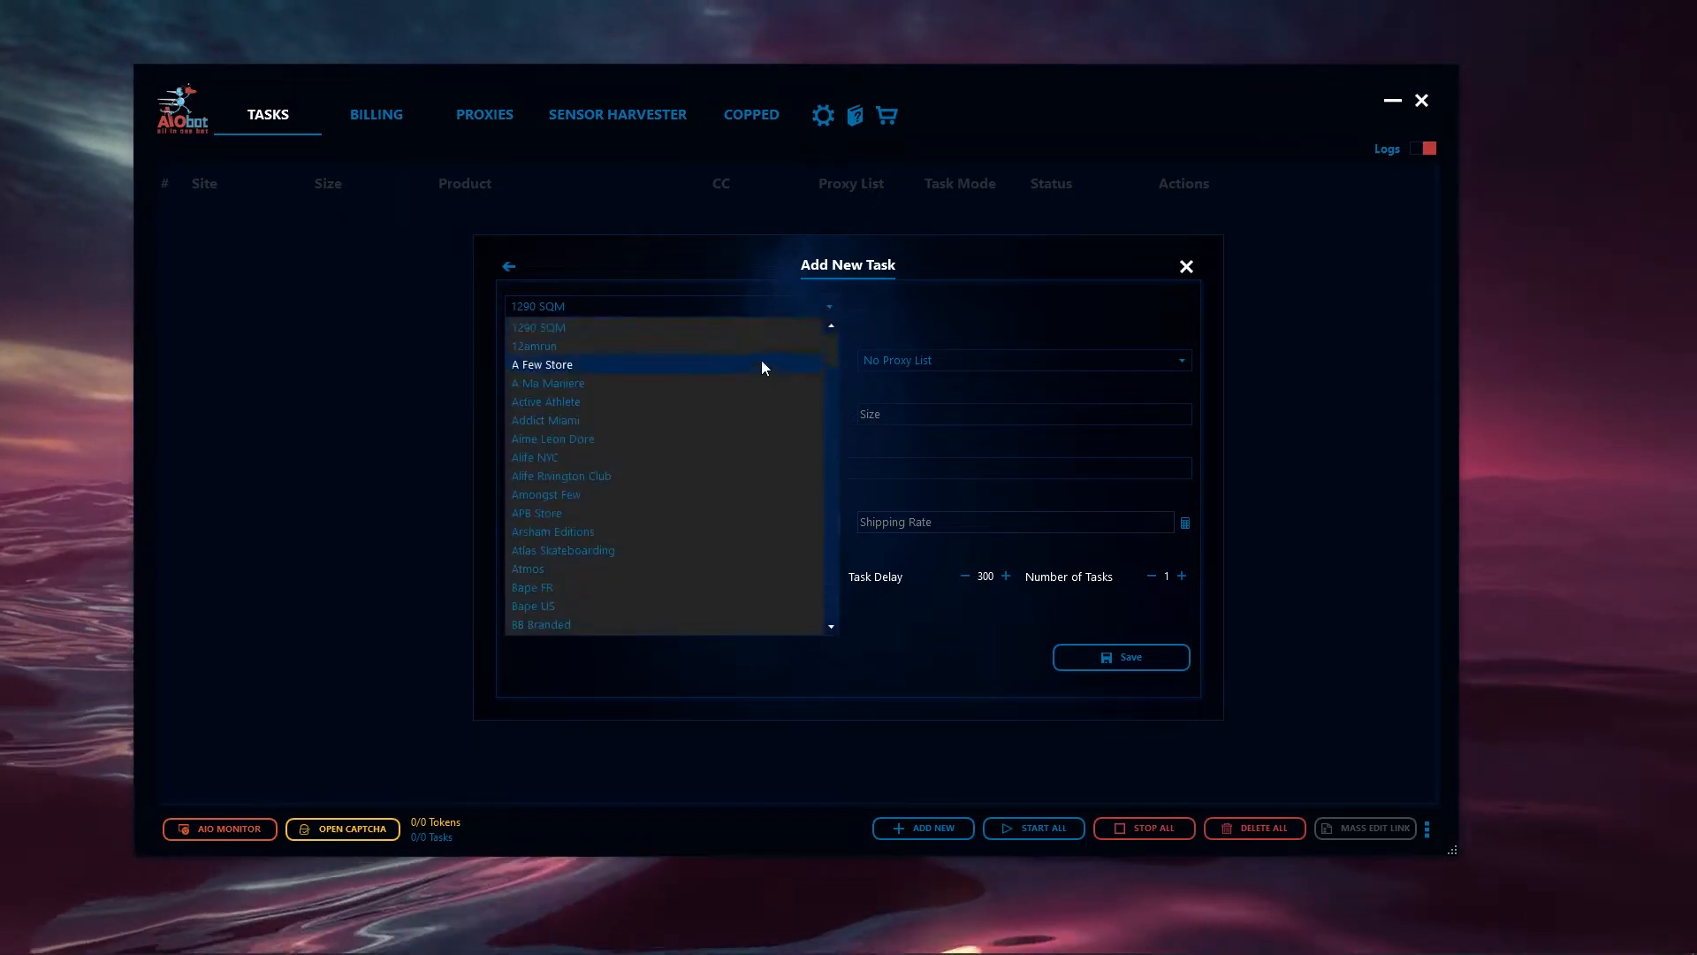
{"action": "scroll", "coordinate": [670, 434], "scroll_direction": "down", "scroll_amount": 1}
{"action": "key", "text": "u"}
{"action": "key", "text": "u"}
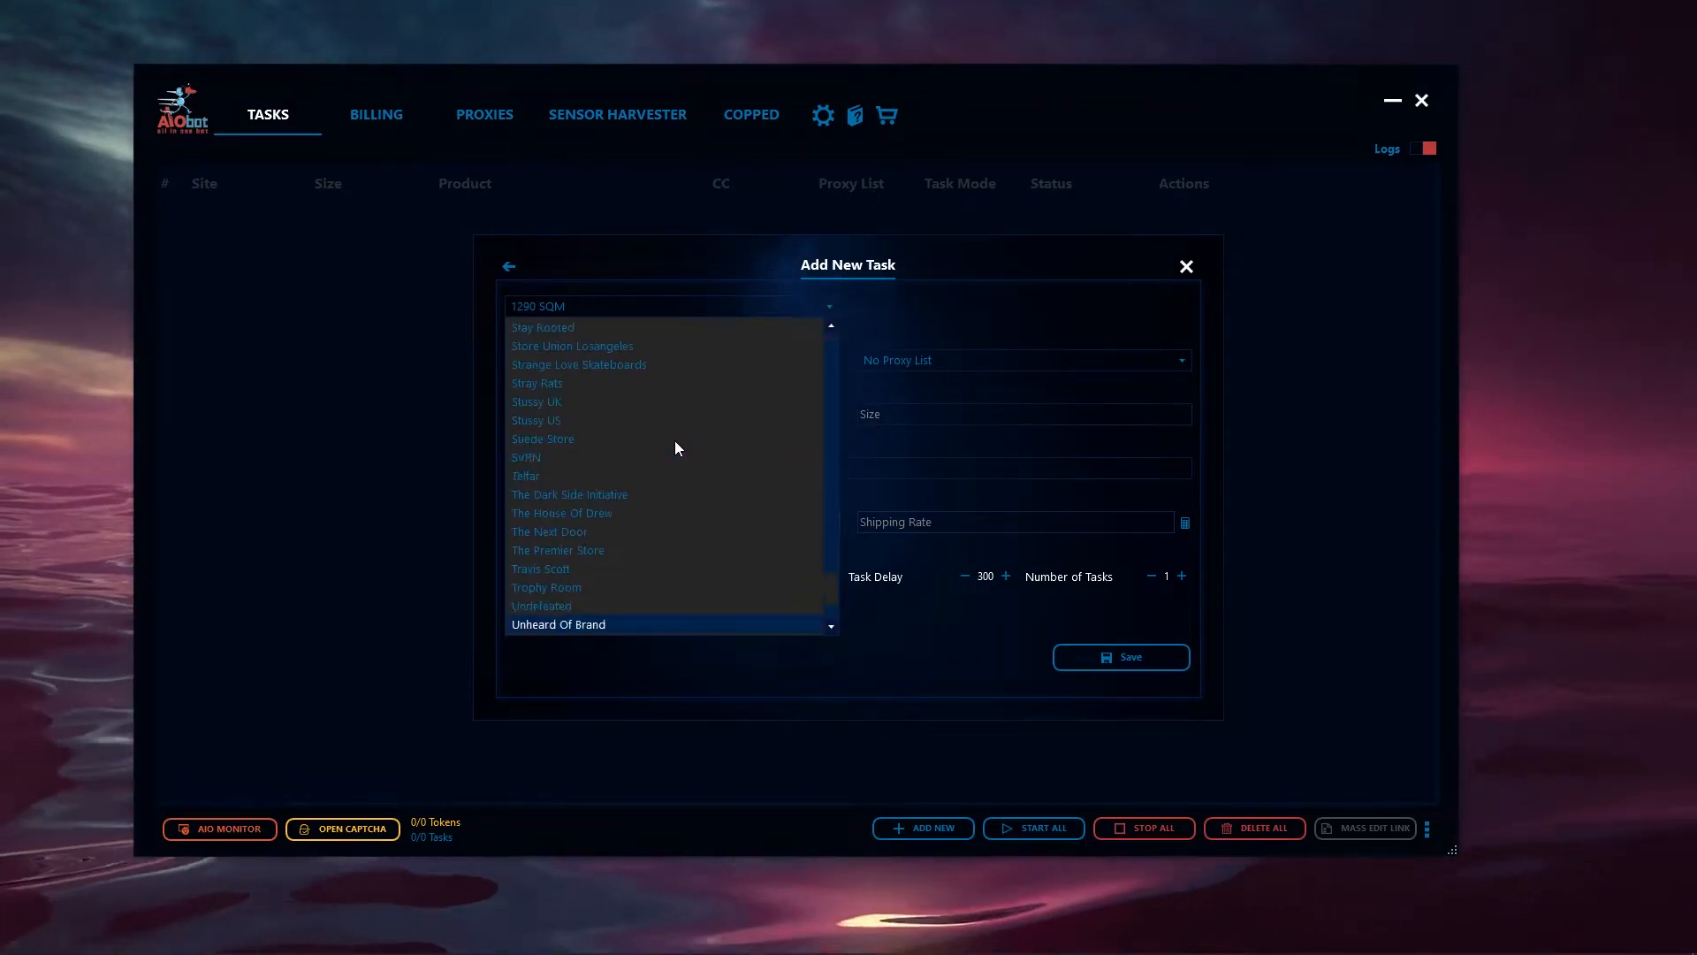
{"action": "left_click", "coordinate": [602, 607]}
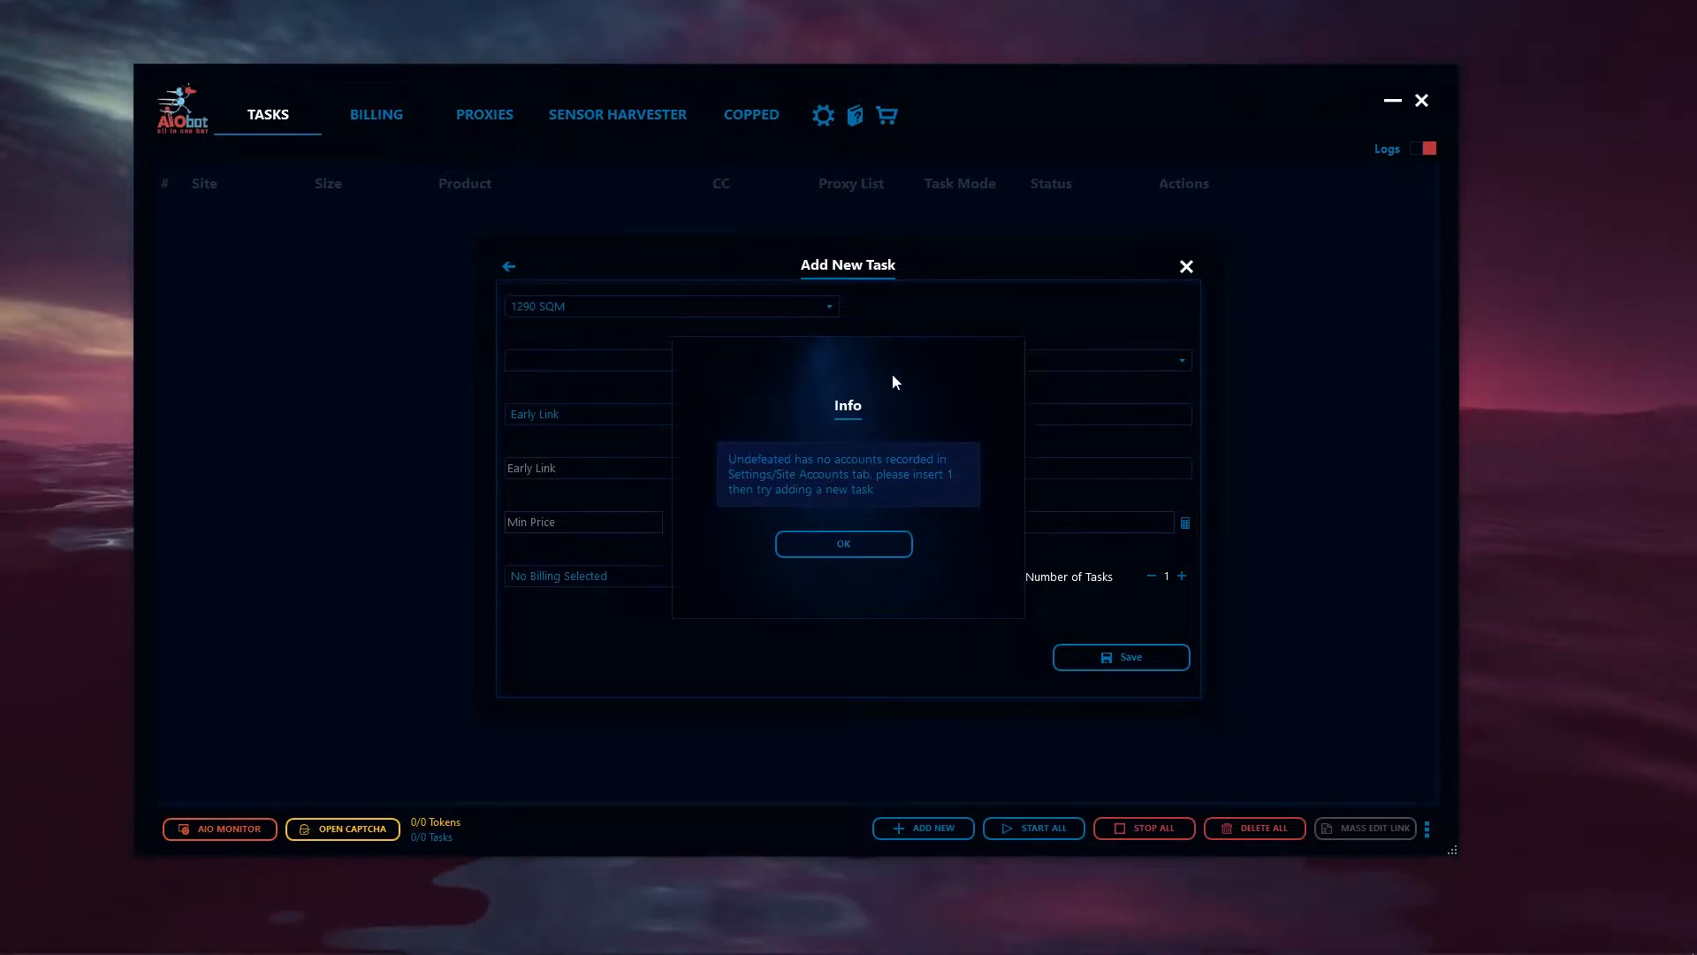
{"action": "left_click", "coordinate": [835, 539]}
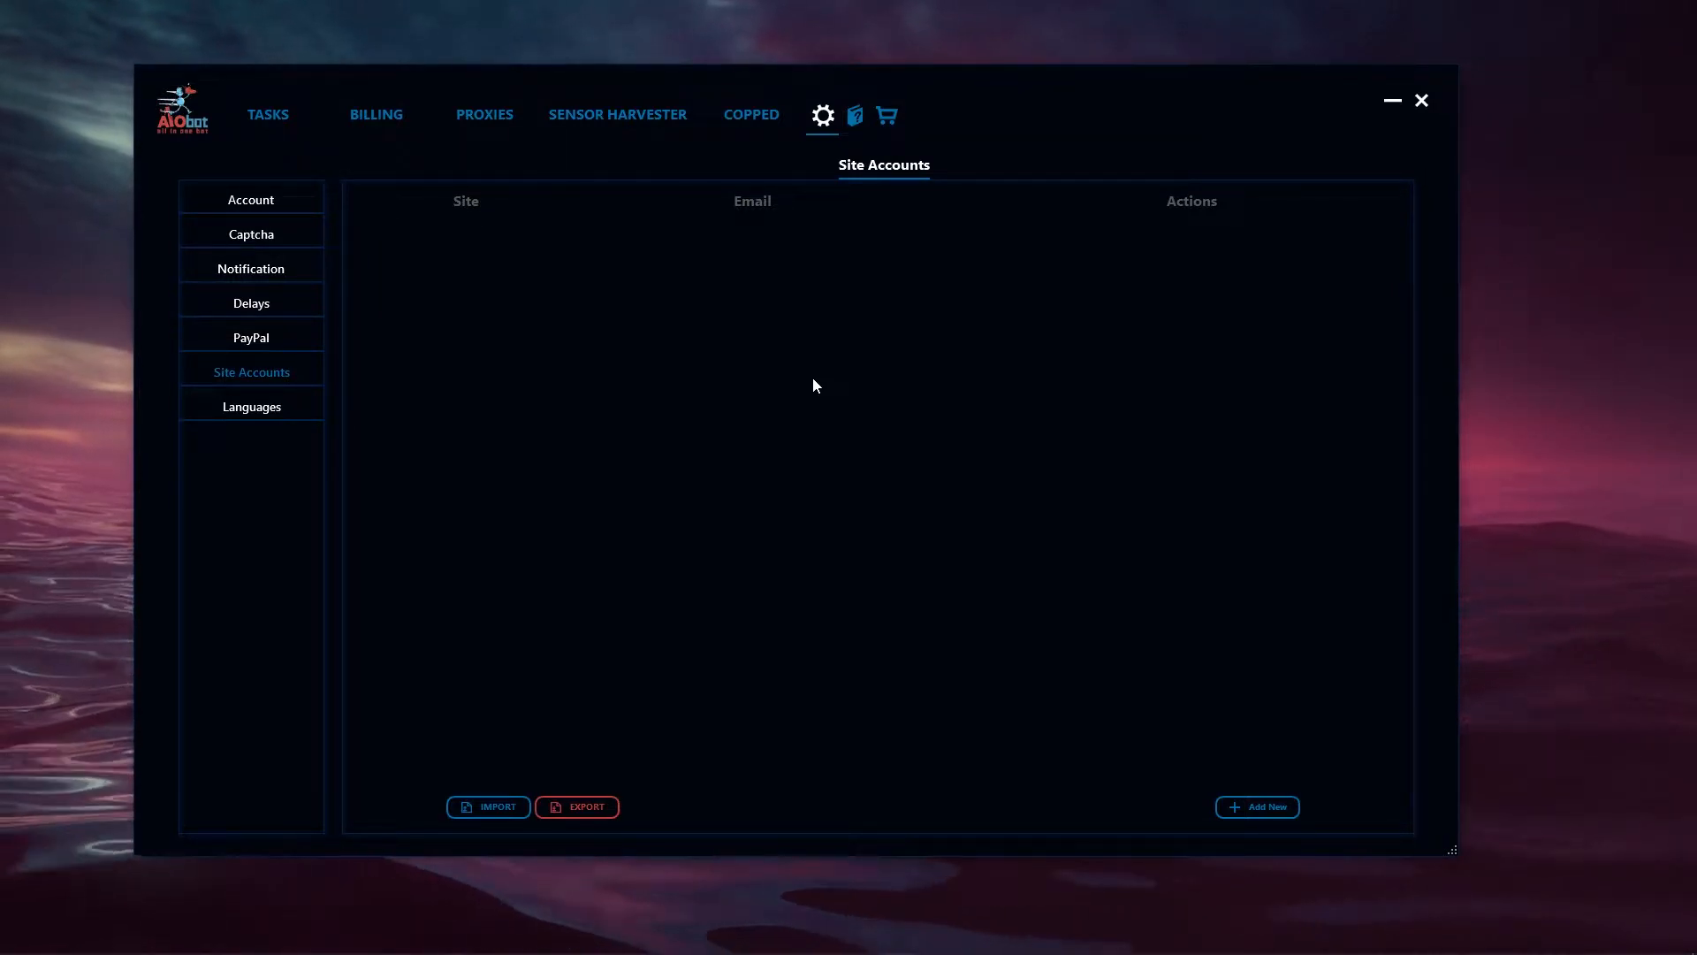
- Start a new site account in the settings and choose Undefeated as its site
{"action": "left_click", "coordinate": [1244, 805]}
{"action": "left_click", "coordinate": [760, 407]}
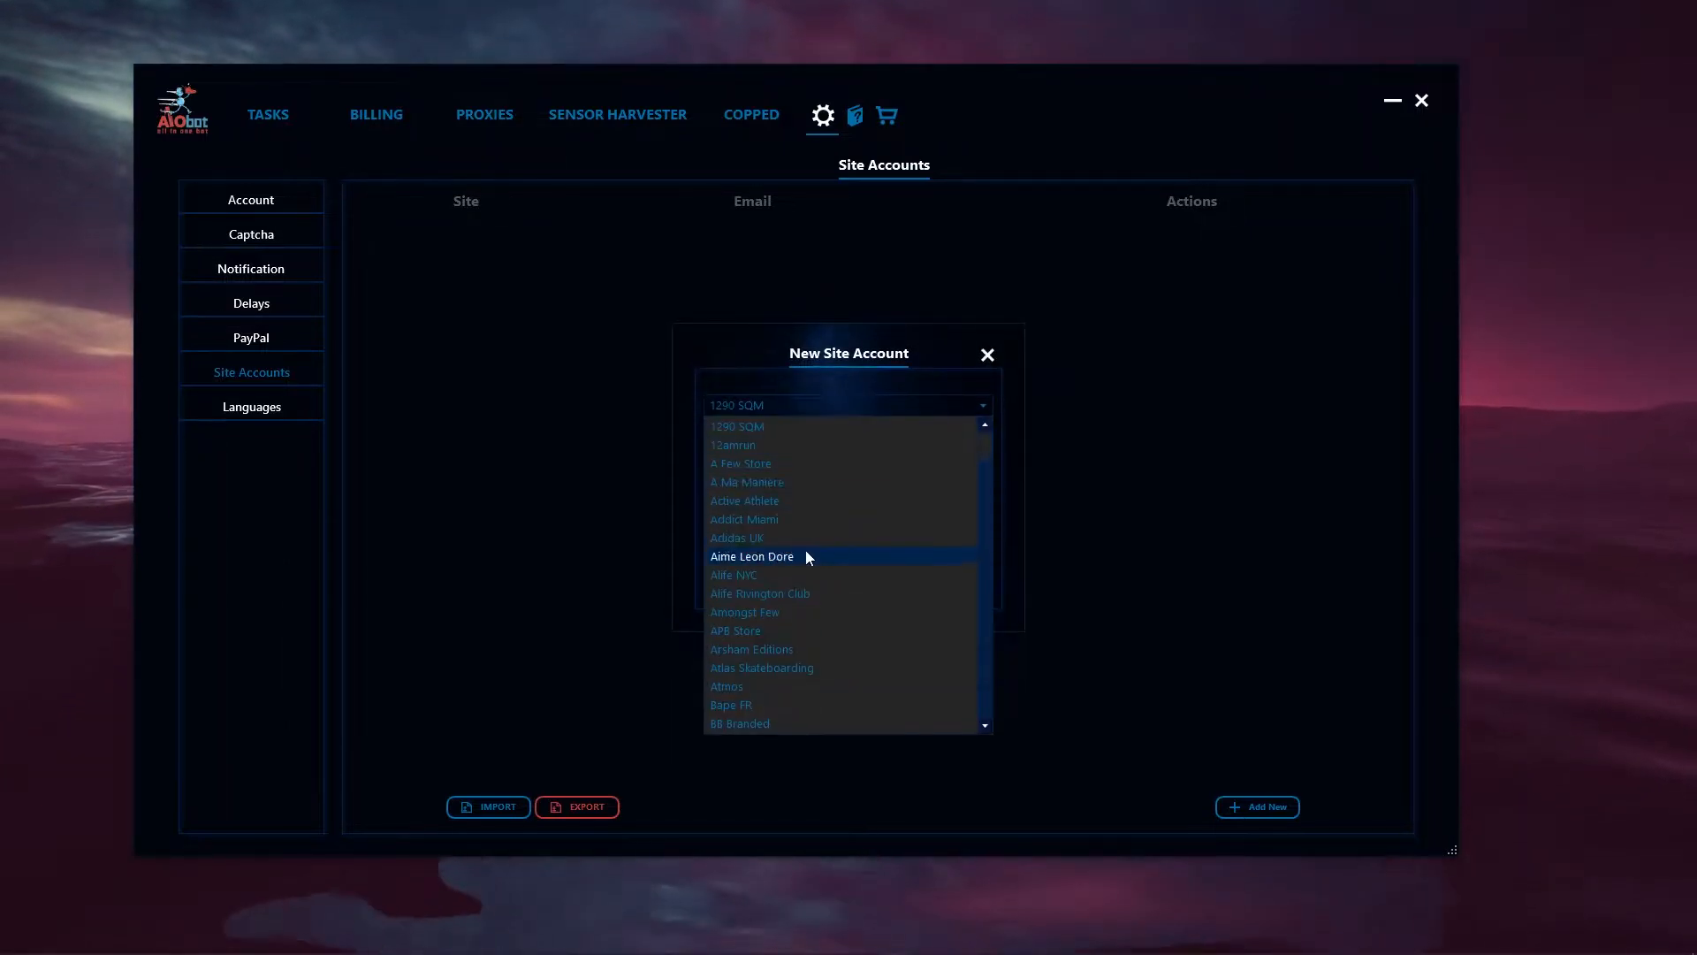
{"action": "key", "text": "u"}
{"action": "key", "text": "u"}
{"action": "key", "text": "Up"}
{"action": "key", "text": "Return"}
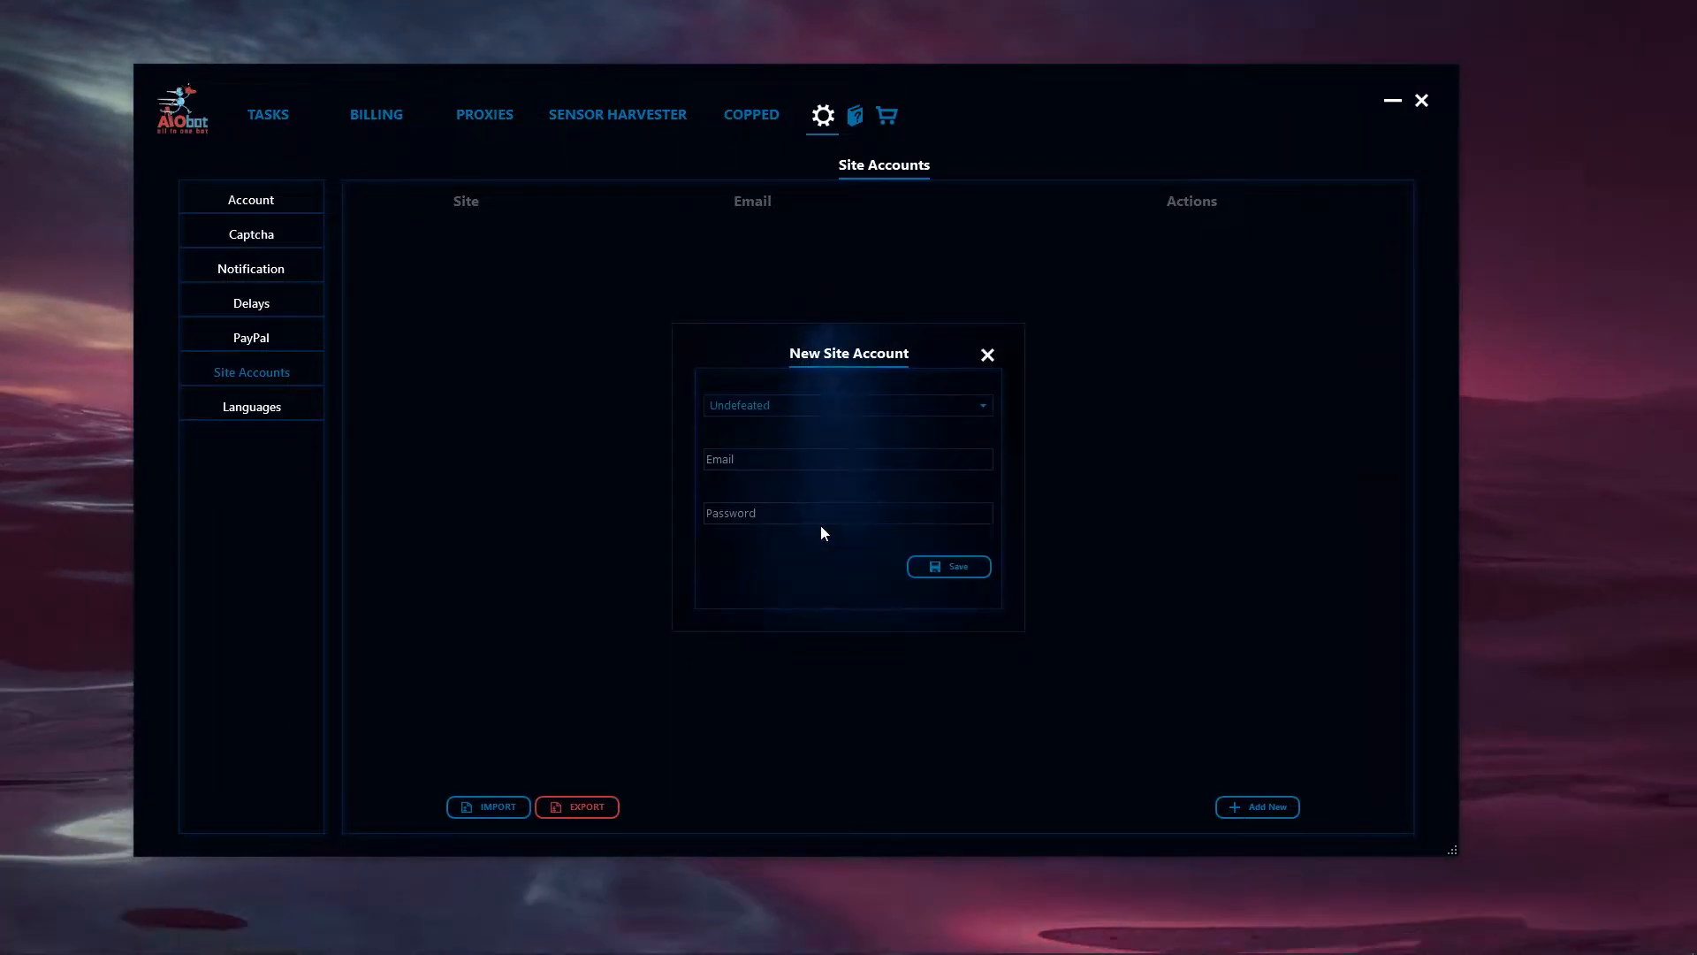
- Enter the account's e-mail and password, save the new site account and close its form
{"action": "left_click", "coordinate": [751, 462]}
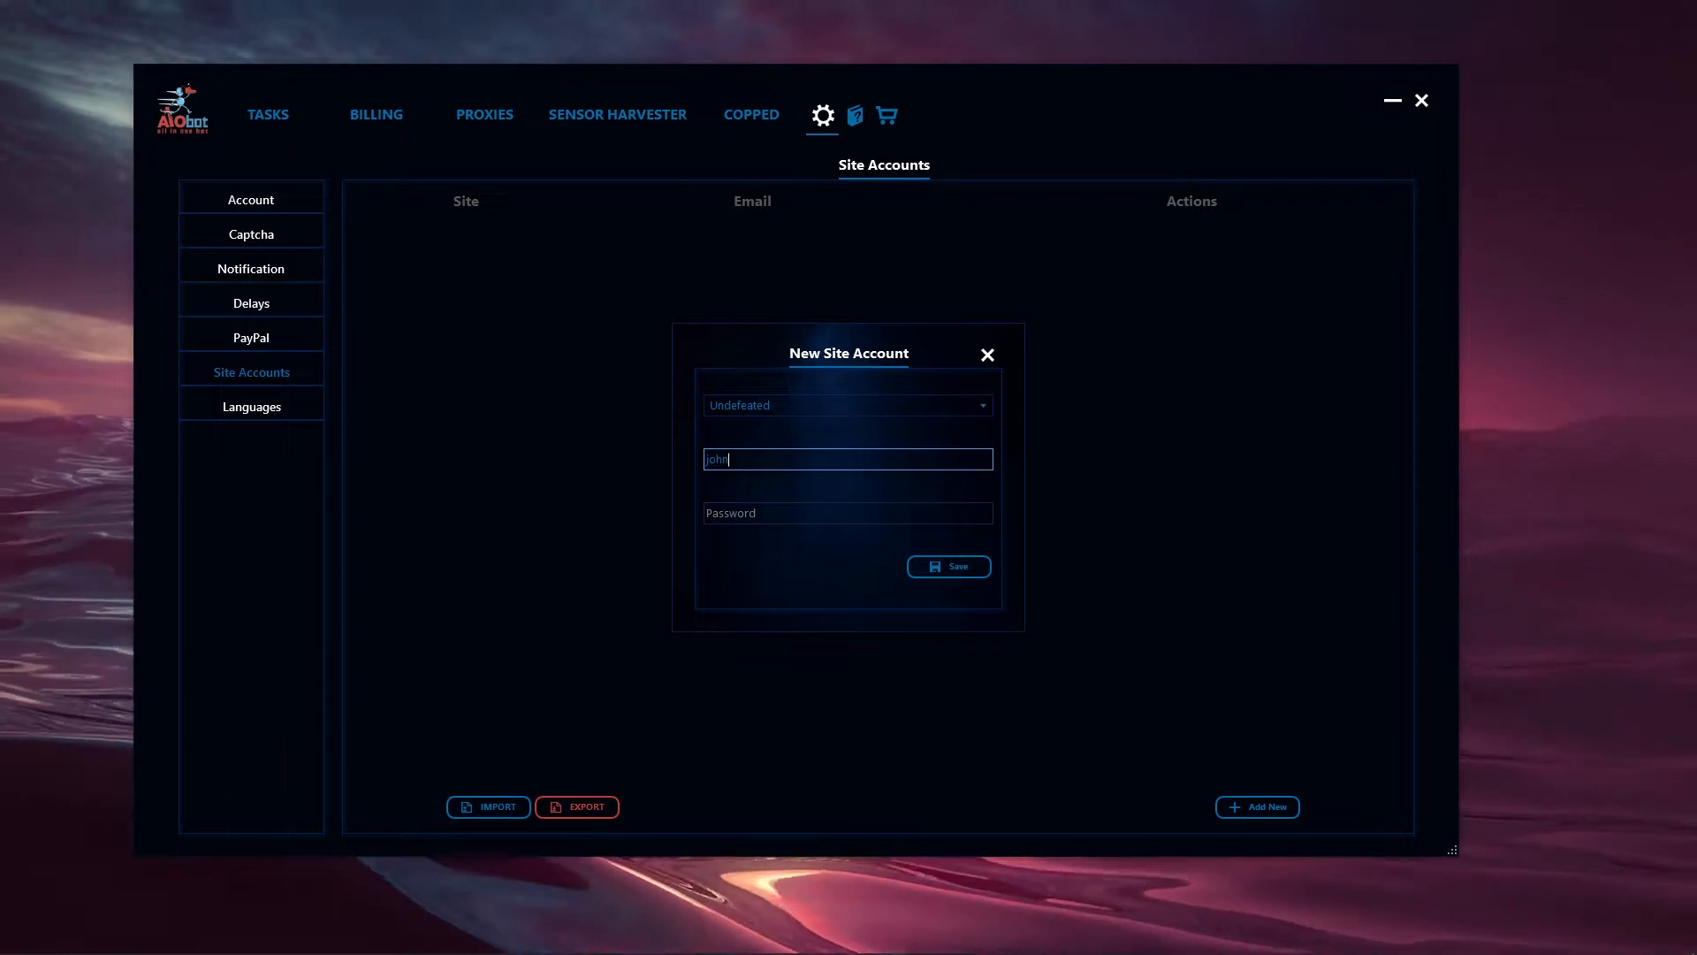
{"action": "key", "text": "Tab"}
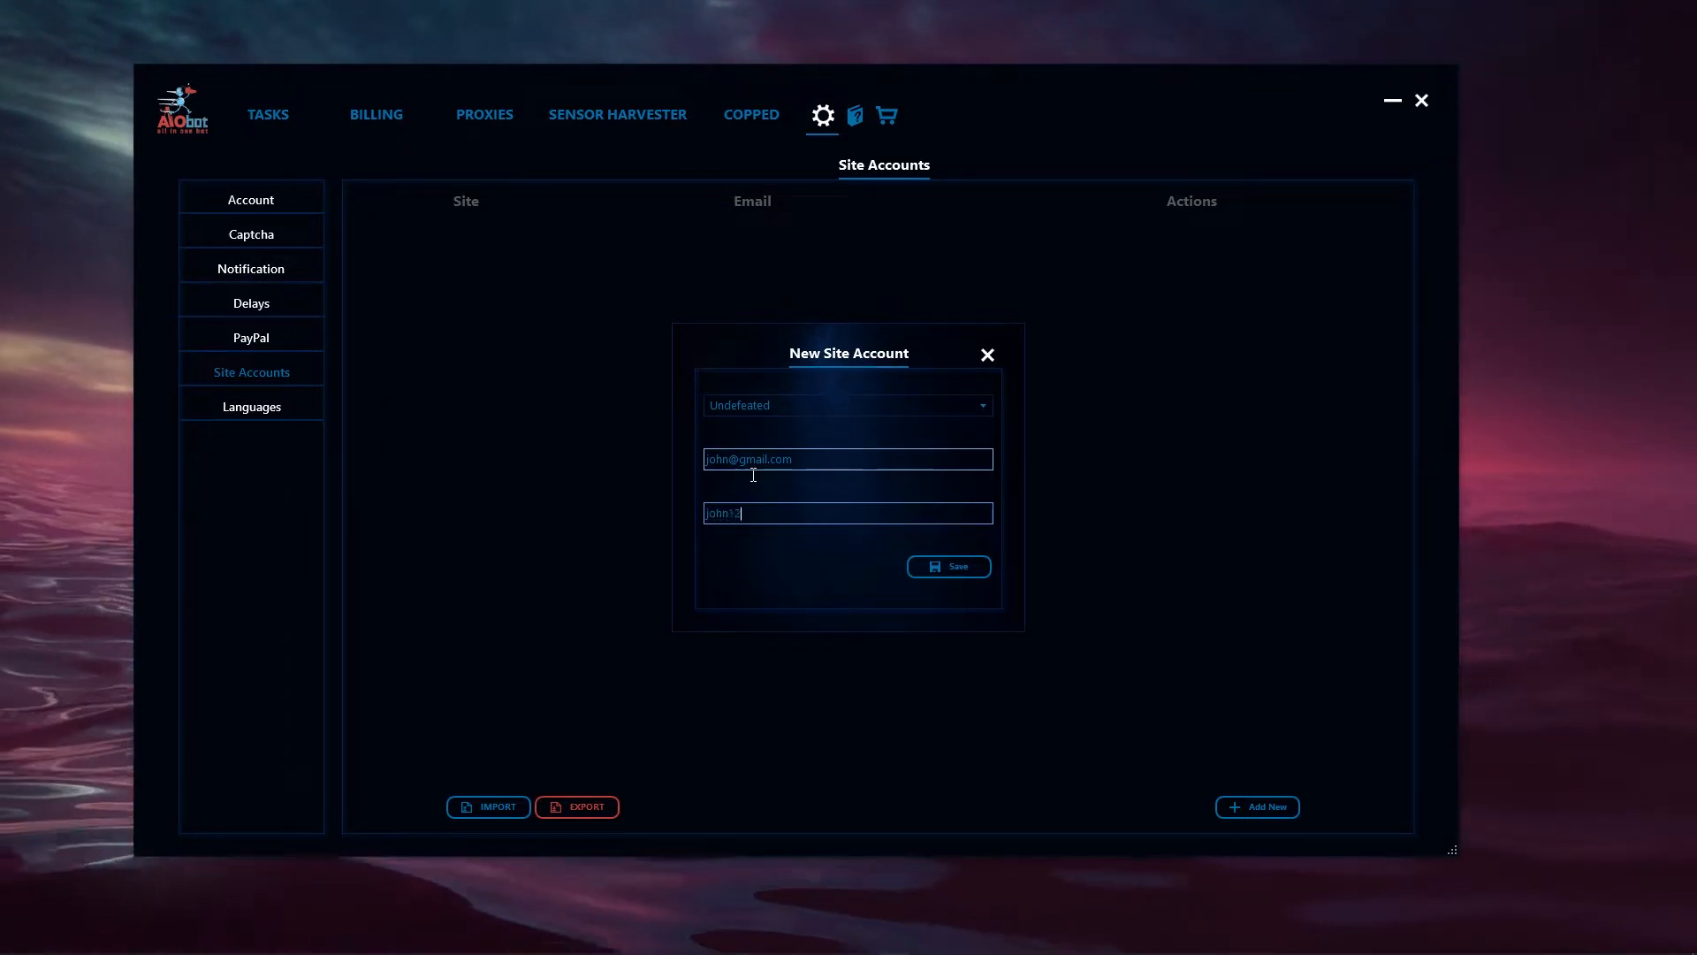
{"action": "left_click", "coordinate": [951, 571]}
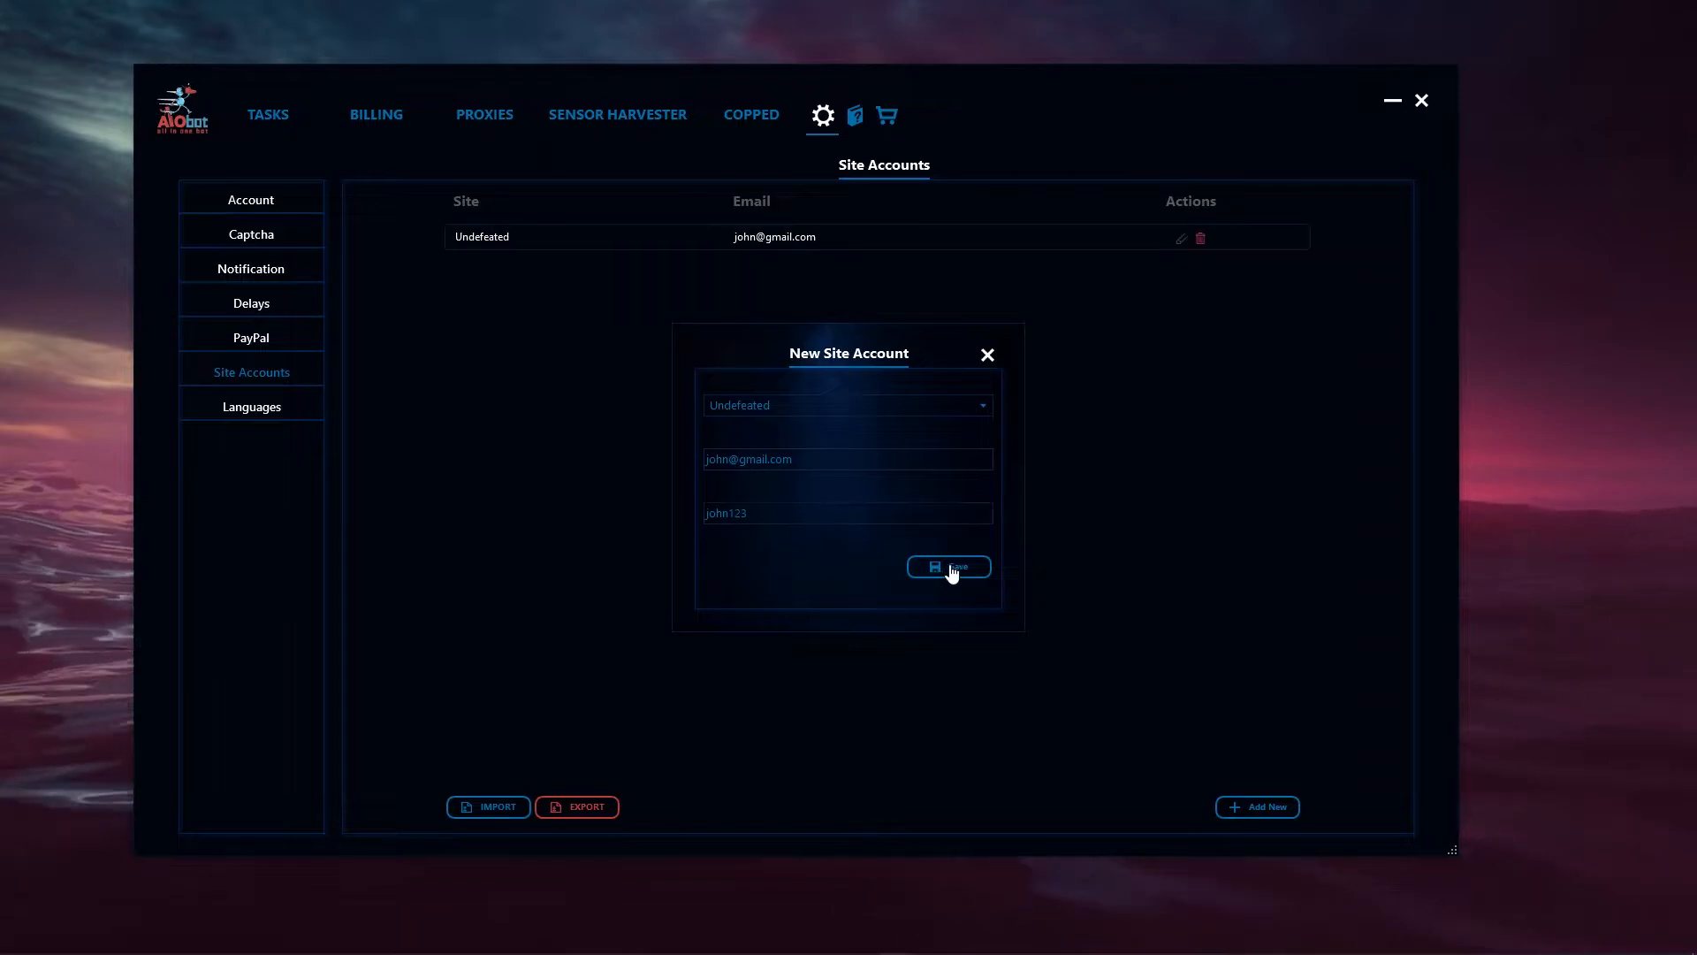
{"action": "left_click", "coordinate": [988, 354]}
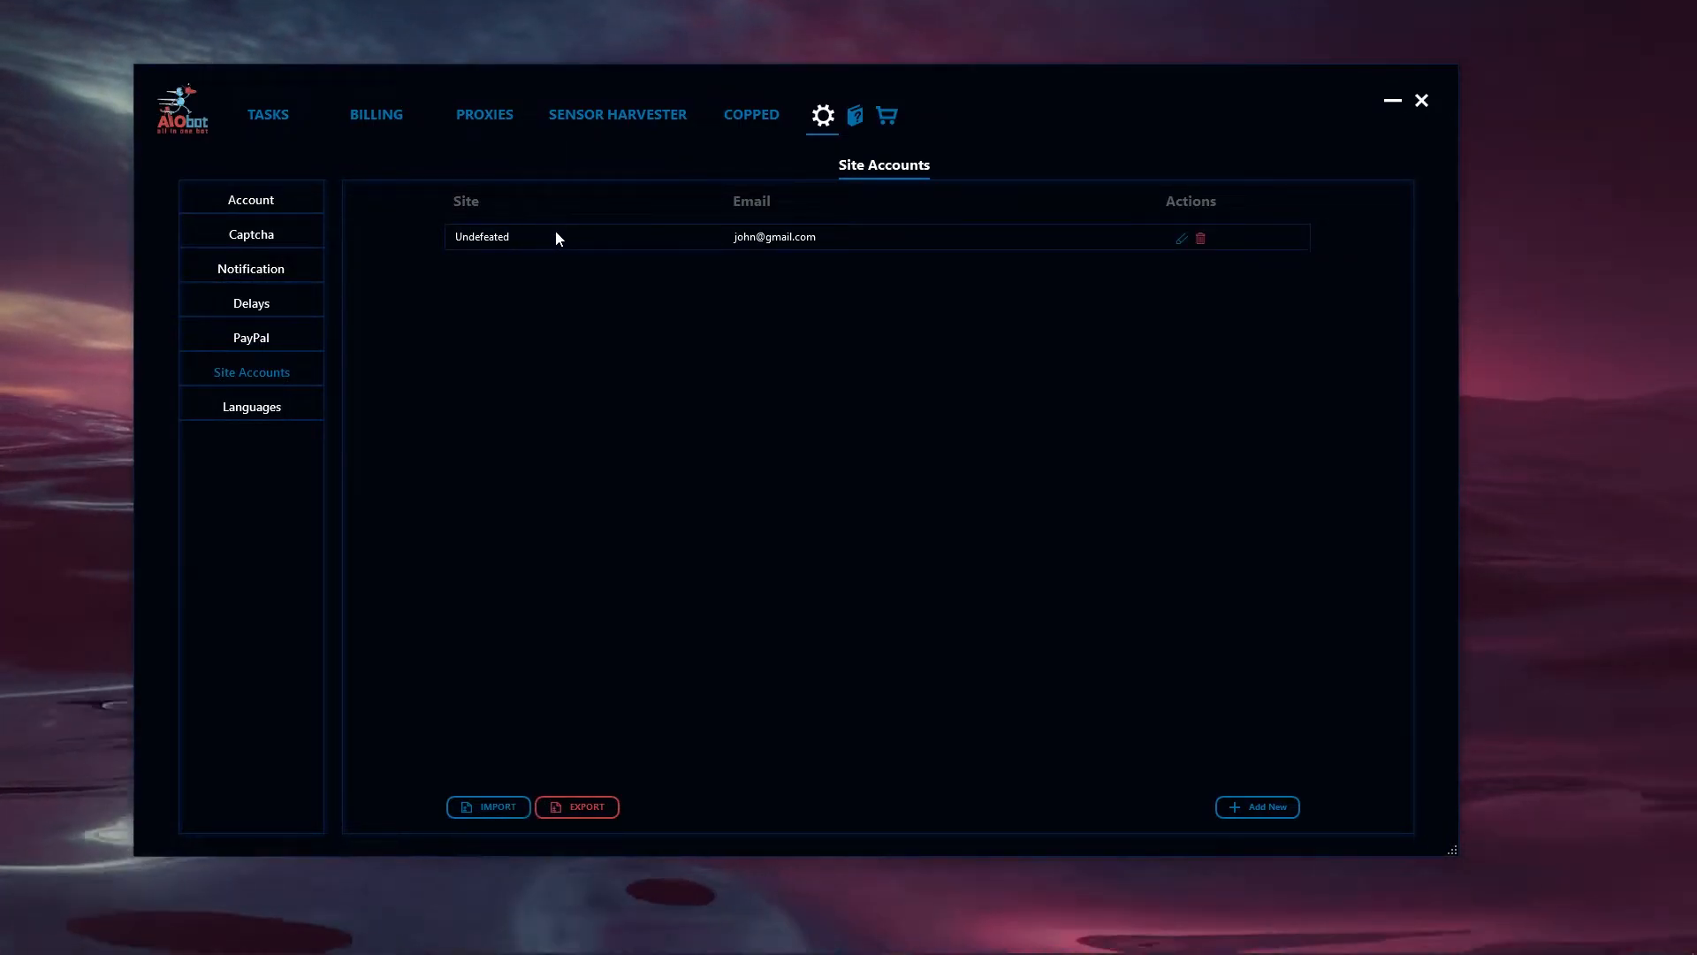
{"action": "left_click_drag", "start_coordinate": [556, 232], "coordinate": [557, 237]}
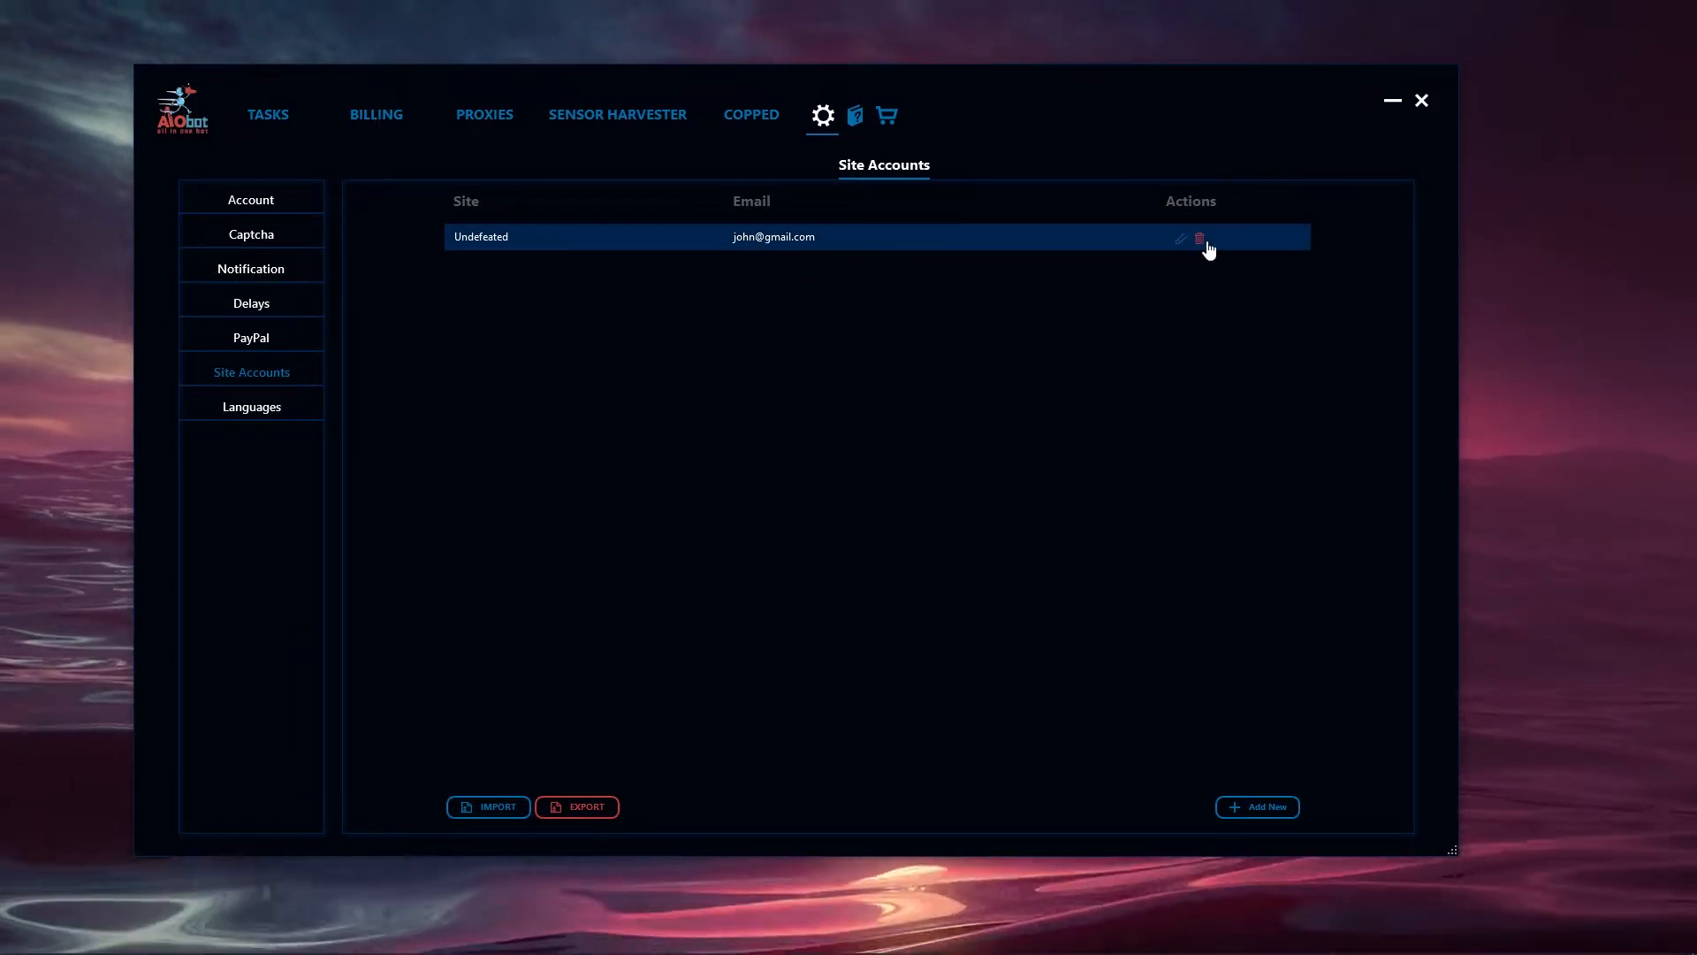
- Start a new Shopify task for the Undefeated site with No Proxy List selected
{"action": "left_click", "coordinate": [266, 119]}
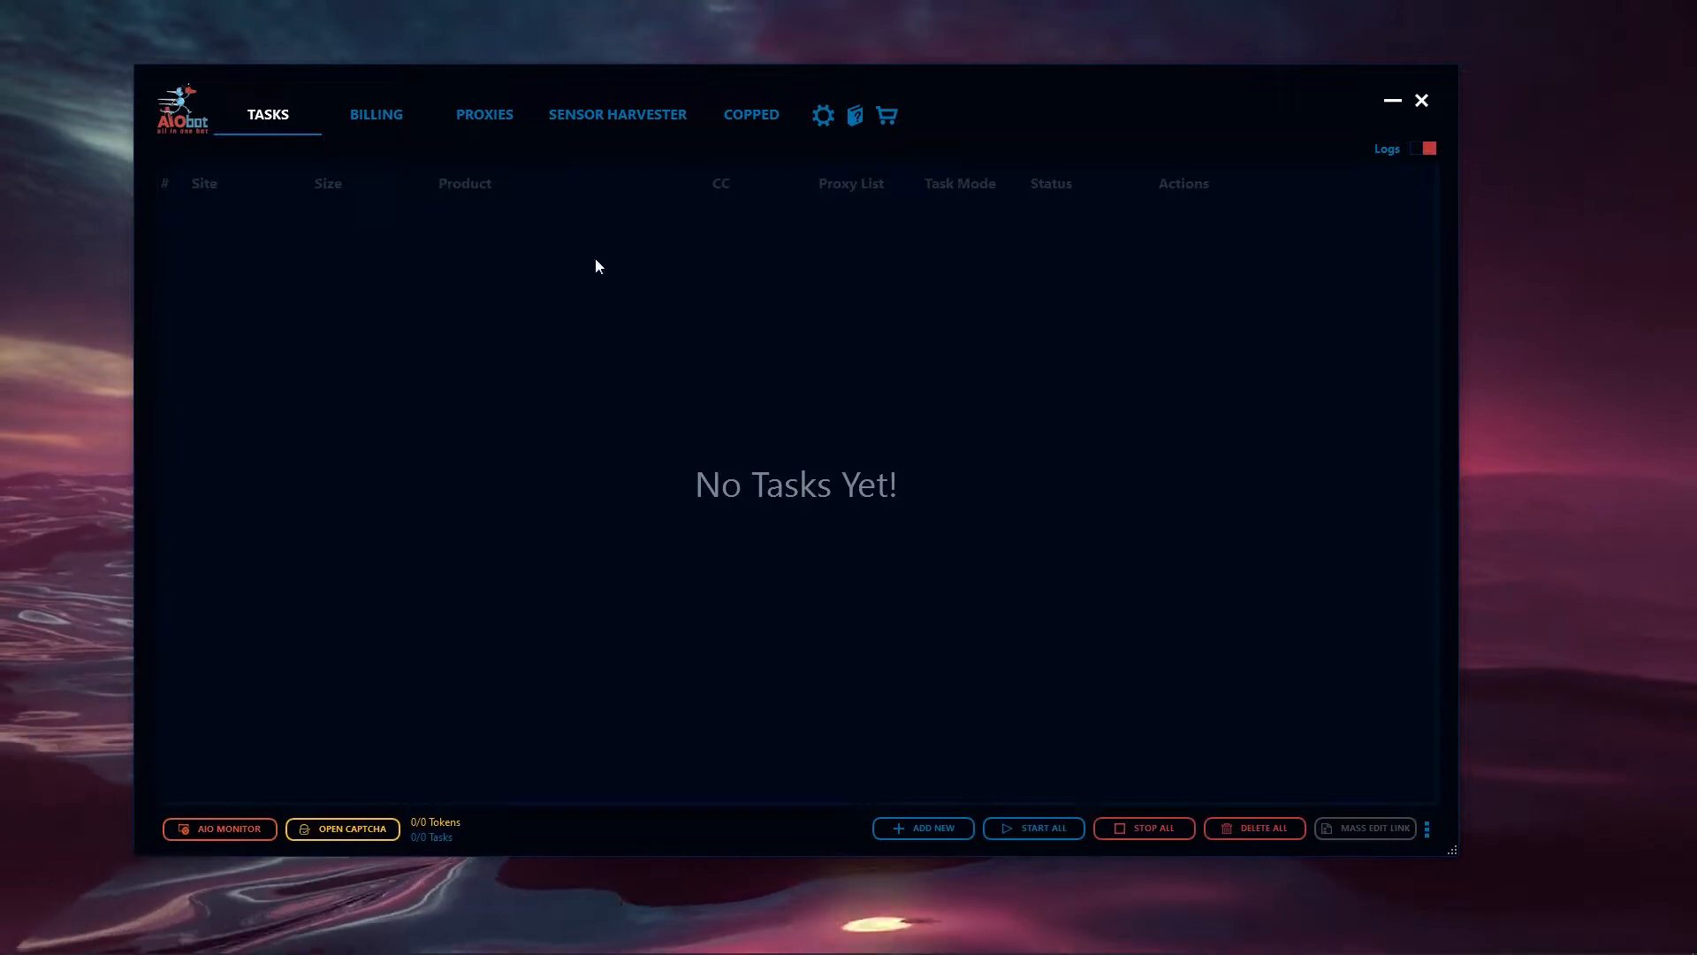
{"action": "left_click", "coordinate": [967, 816]}
{"action": "left_click", "coordinate": [772, 428]}
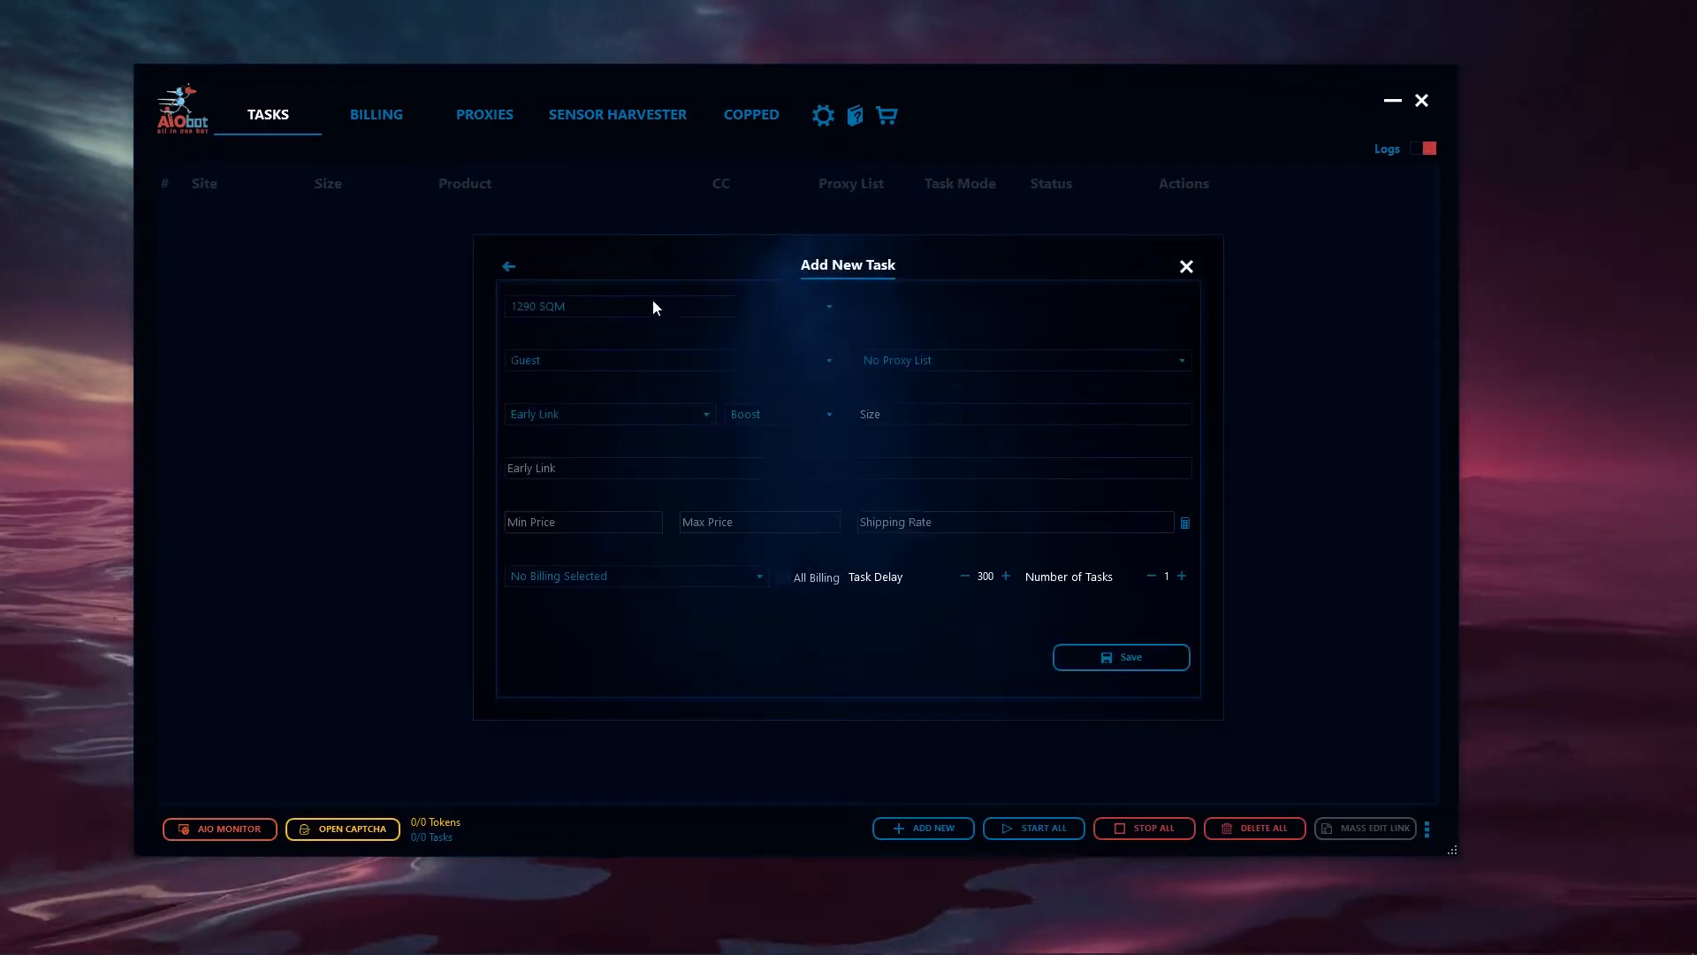
{"action": "left_click", "coordinate": [655, 305]}
{"action": "key", "text": "u"}
{"action": "key", "text": "Return"}
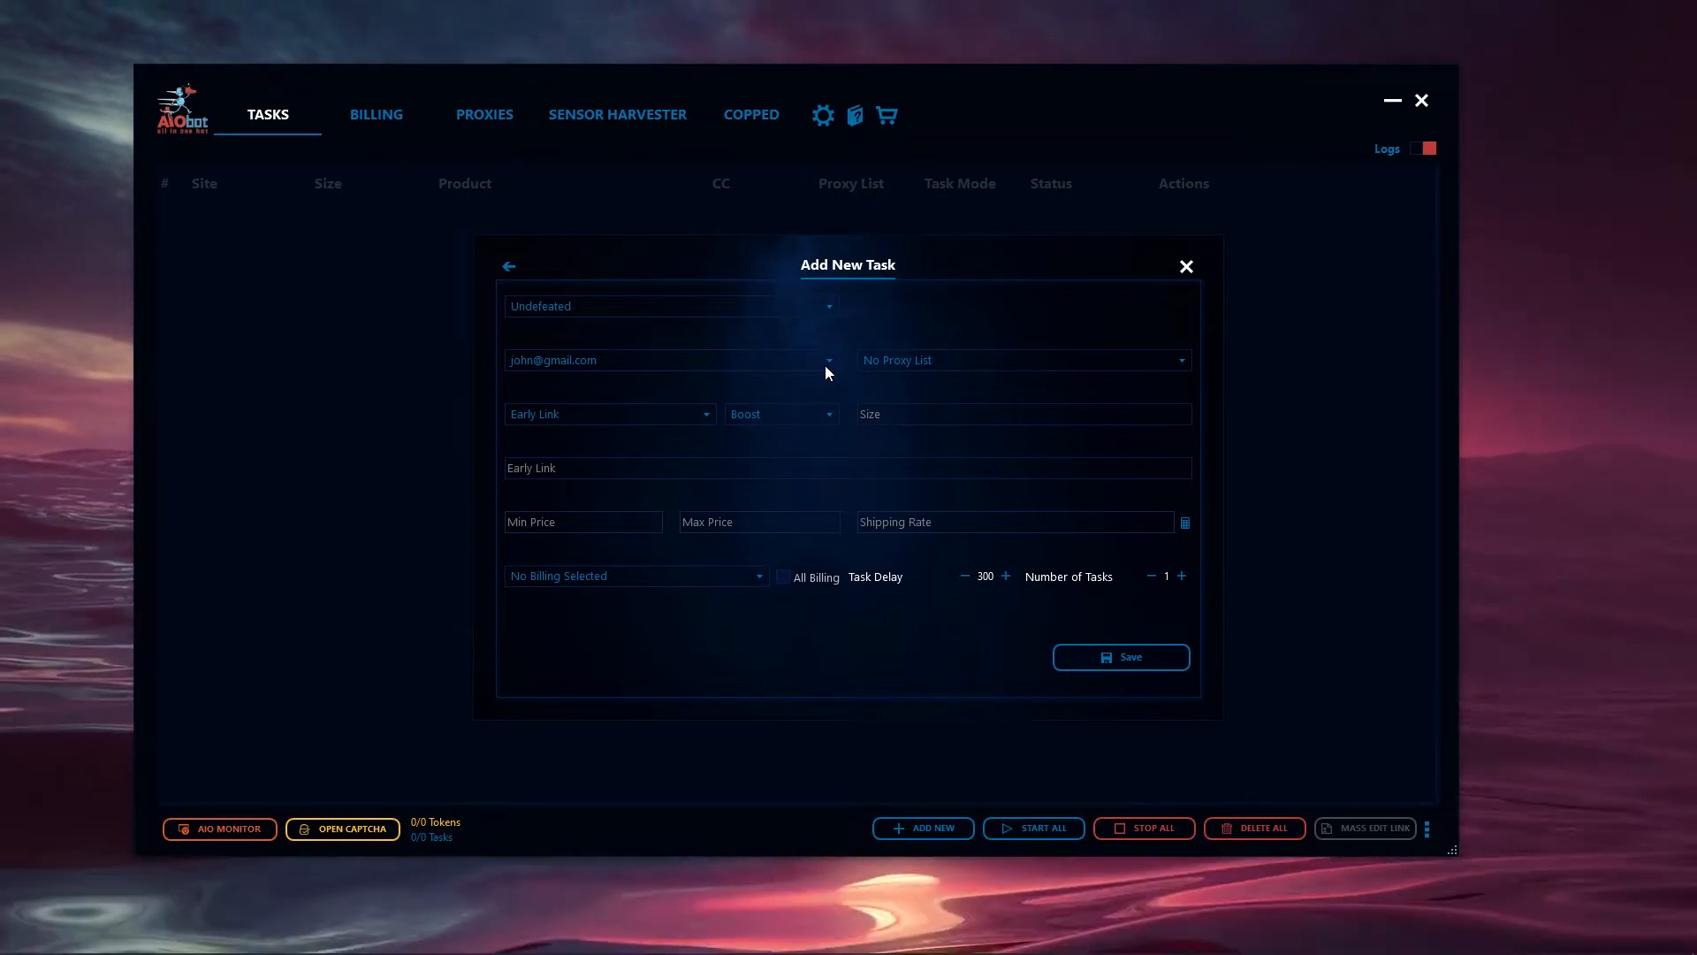
{"action": "left_click", "coordinate": [1178, 360]}
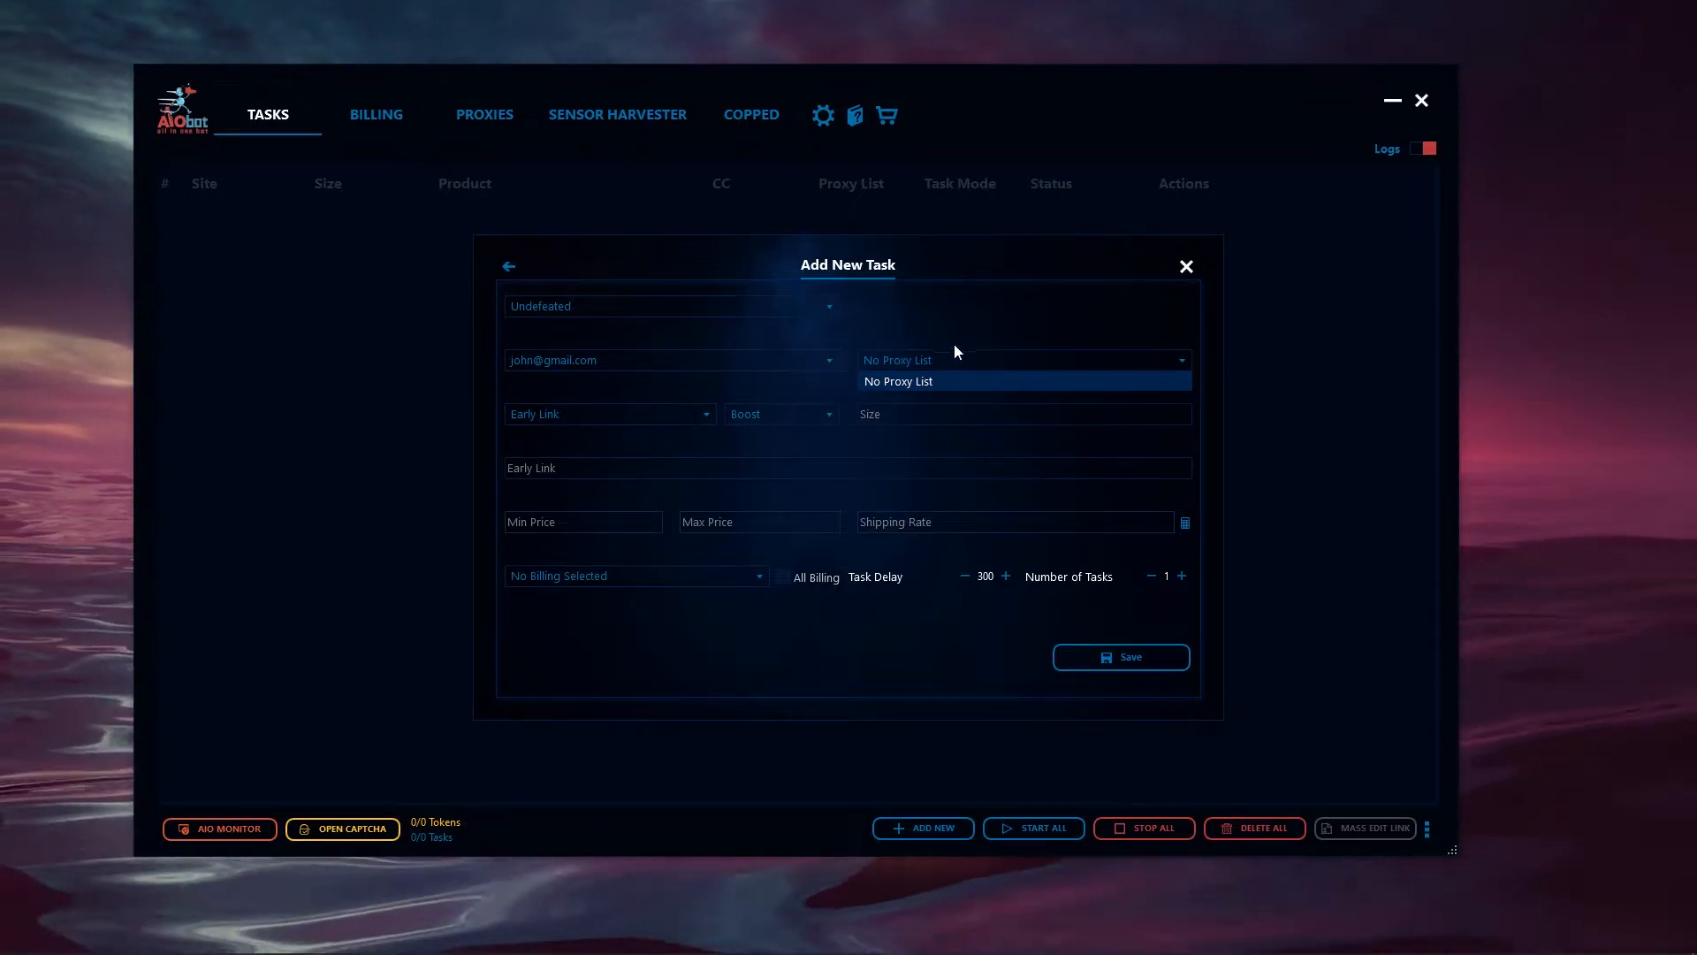
{"action": "left_click", "coordinate": [911, 382]}
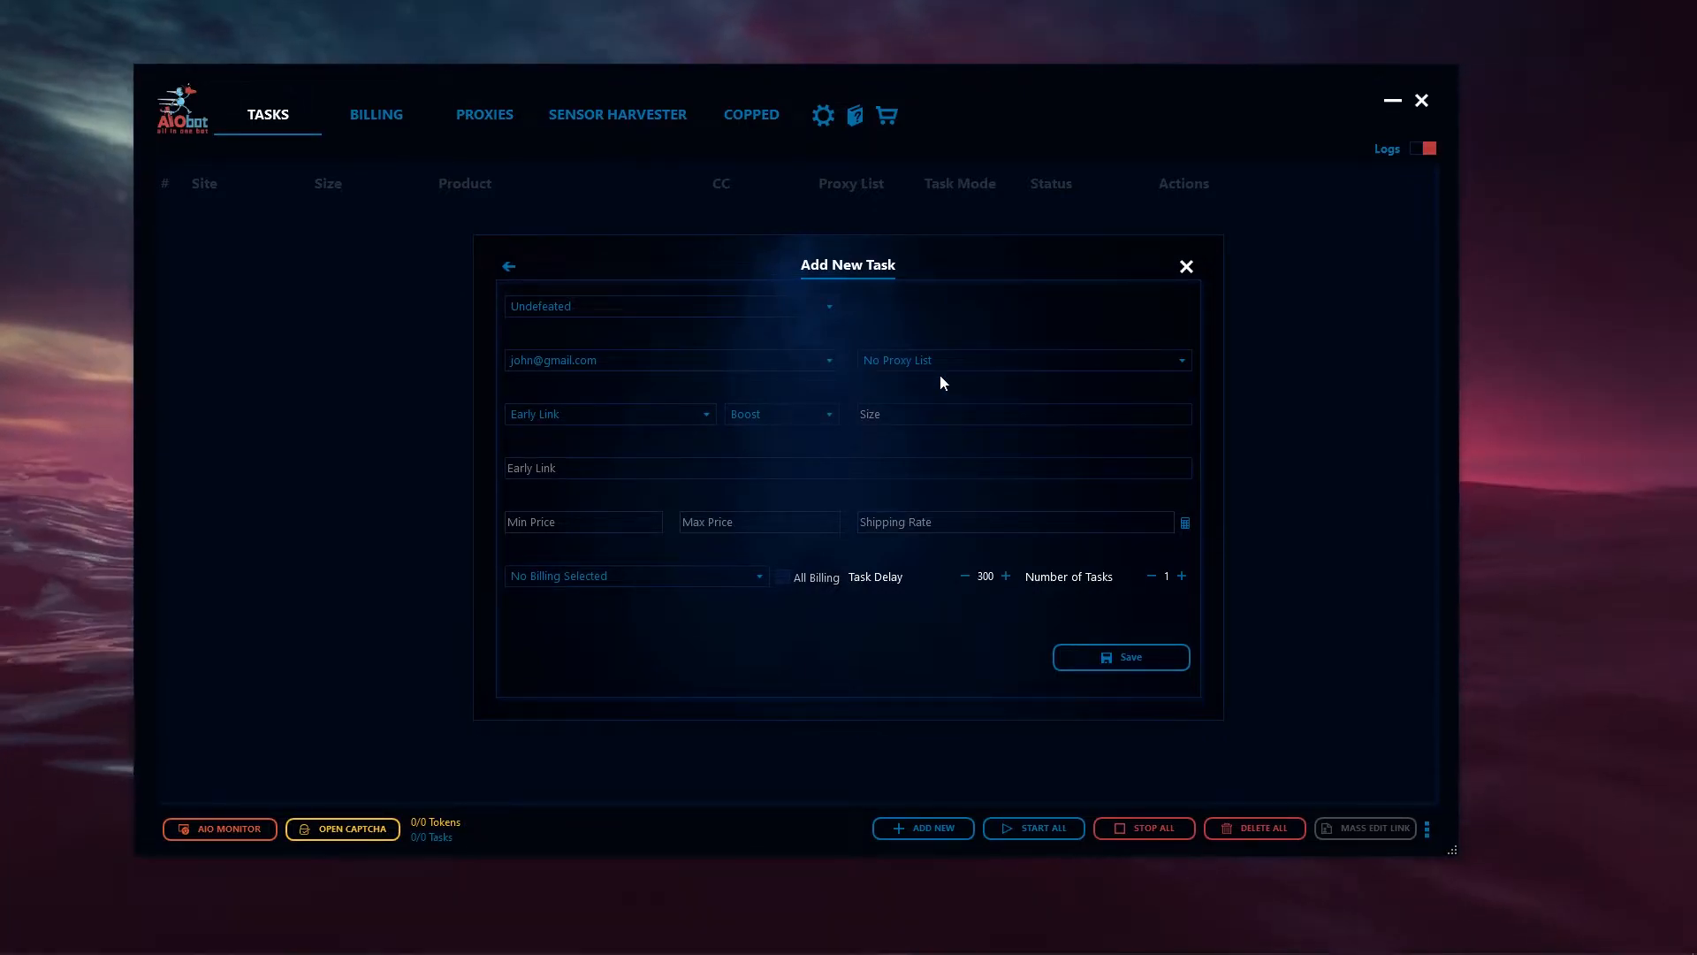
- Try the Early Link, Keyword and Variant product modes for the task in turn
{"action": "left_click", "coordinate": [748, 419]}
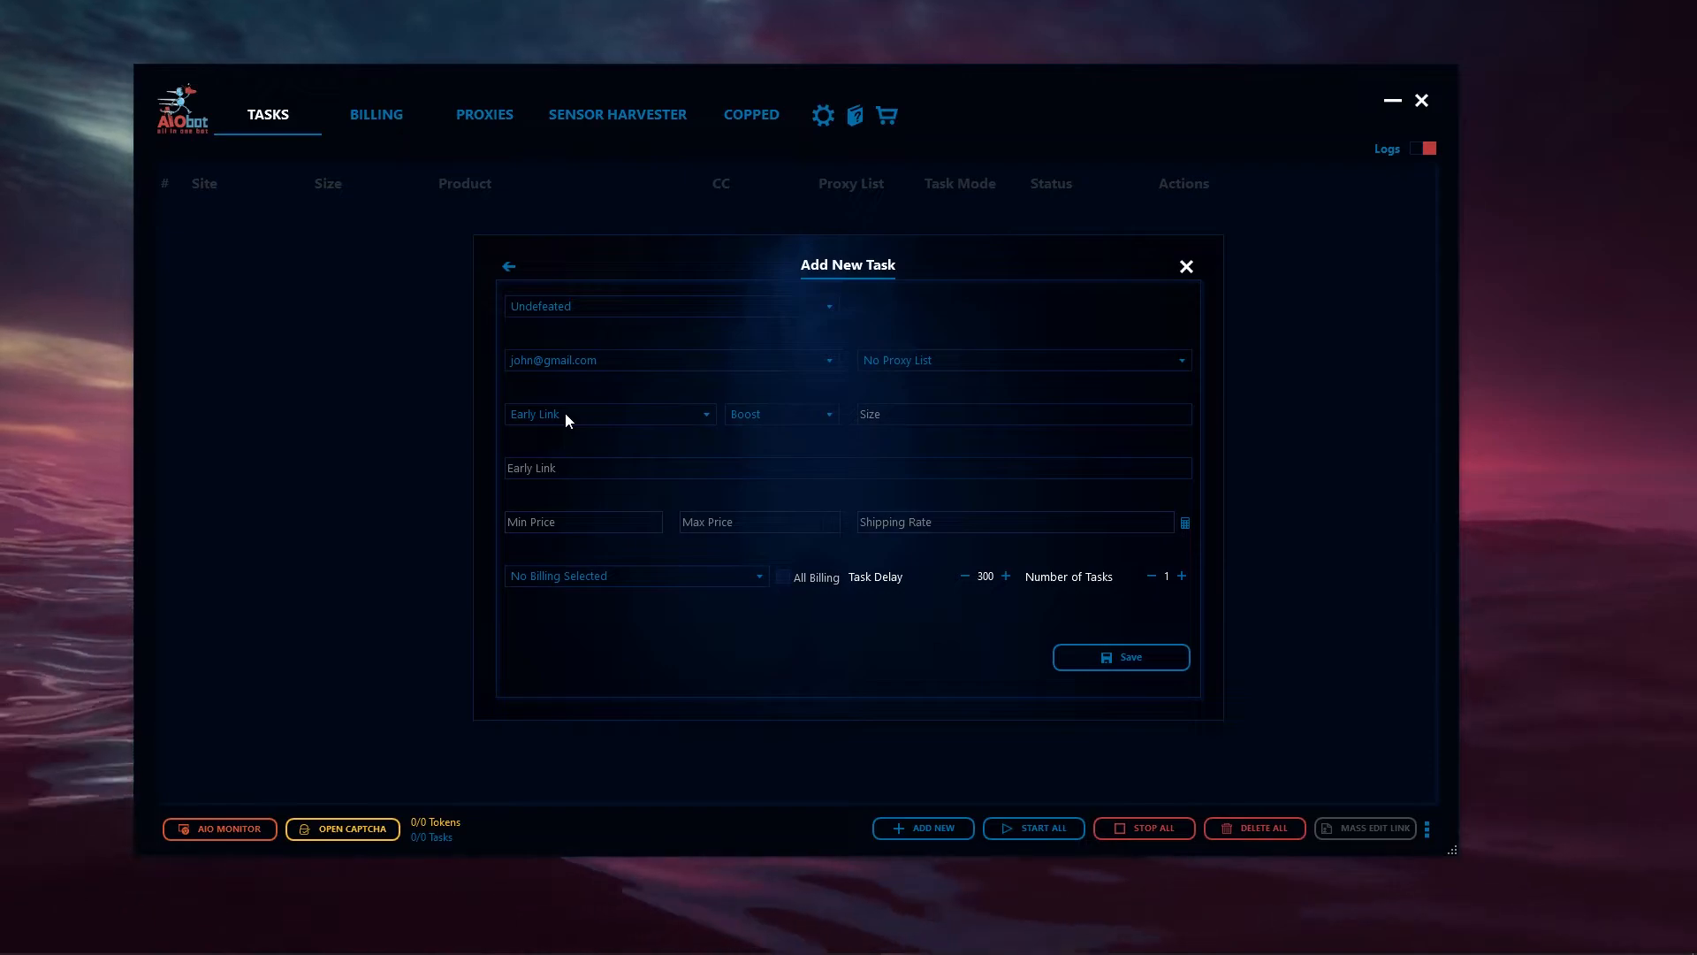
{"action": "left_click", "coordinate": [565, 412]}
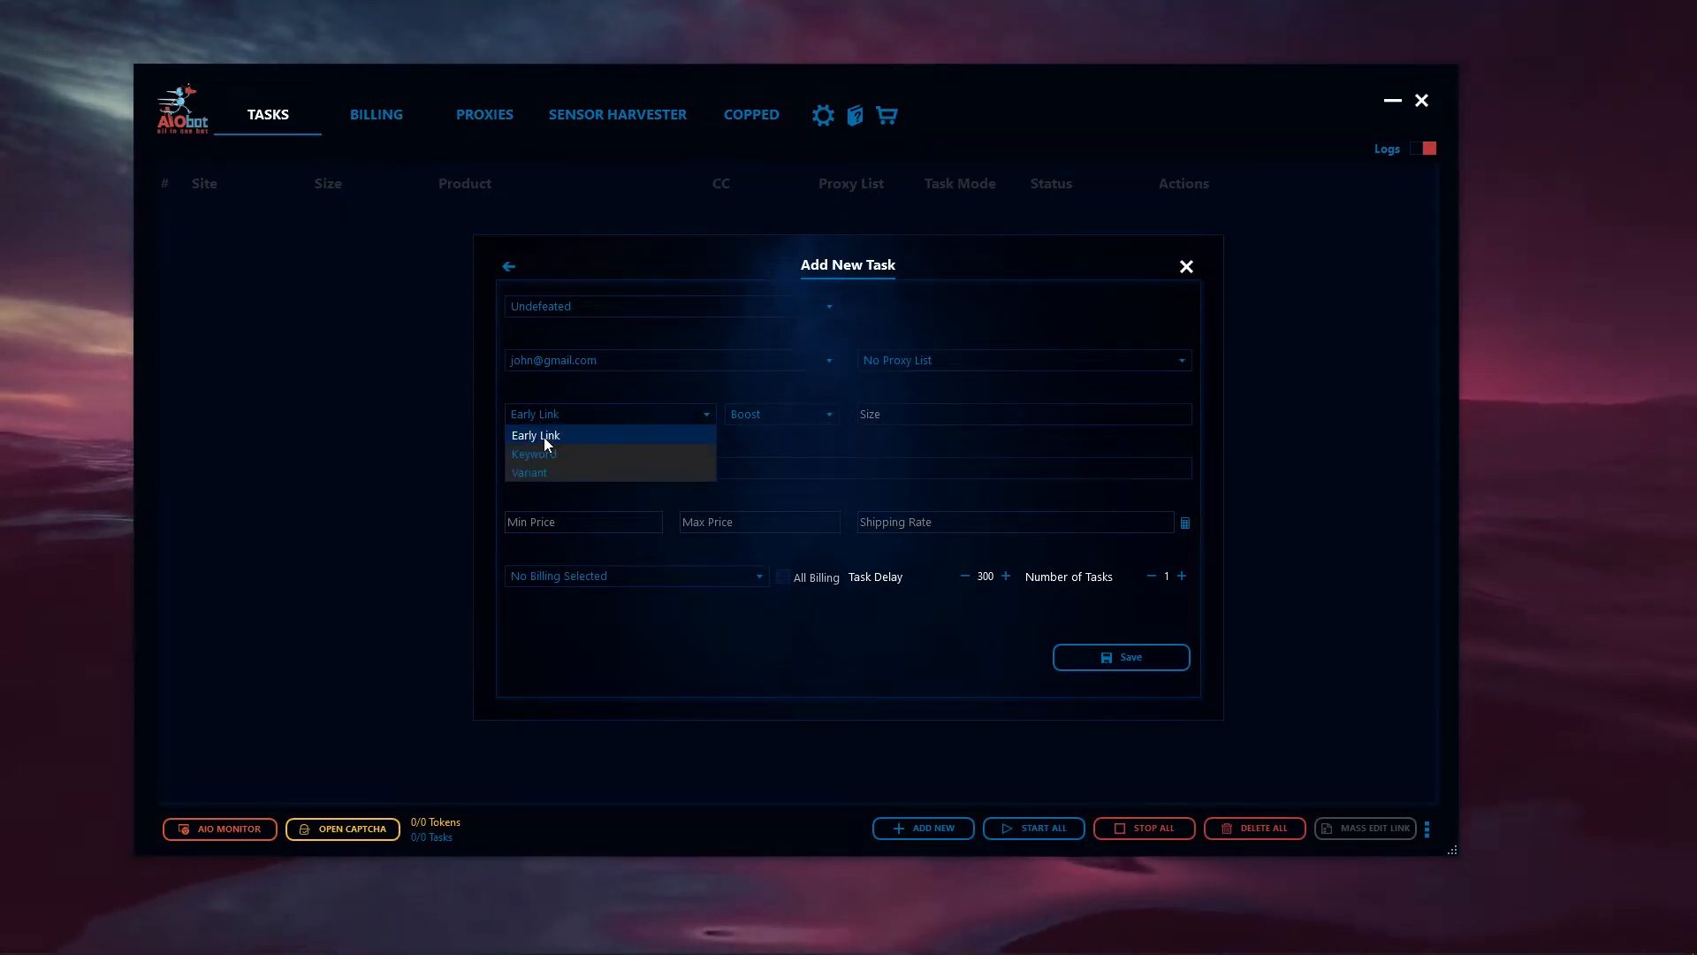
{"action": "left_click", "coordinate": [545, 437]}
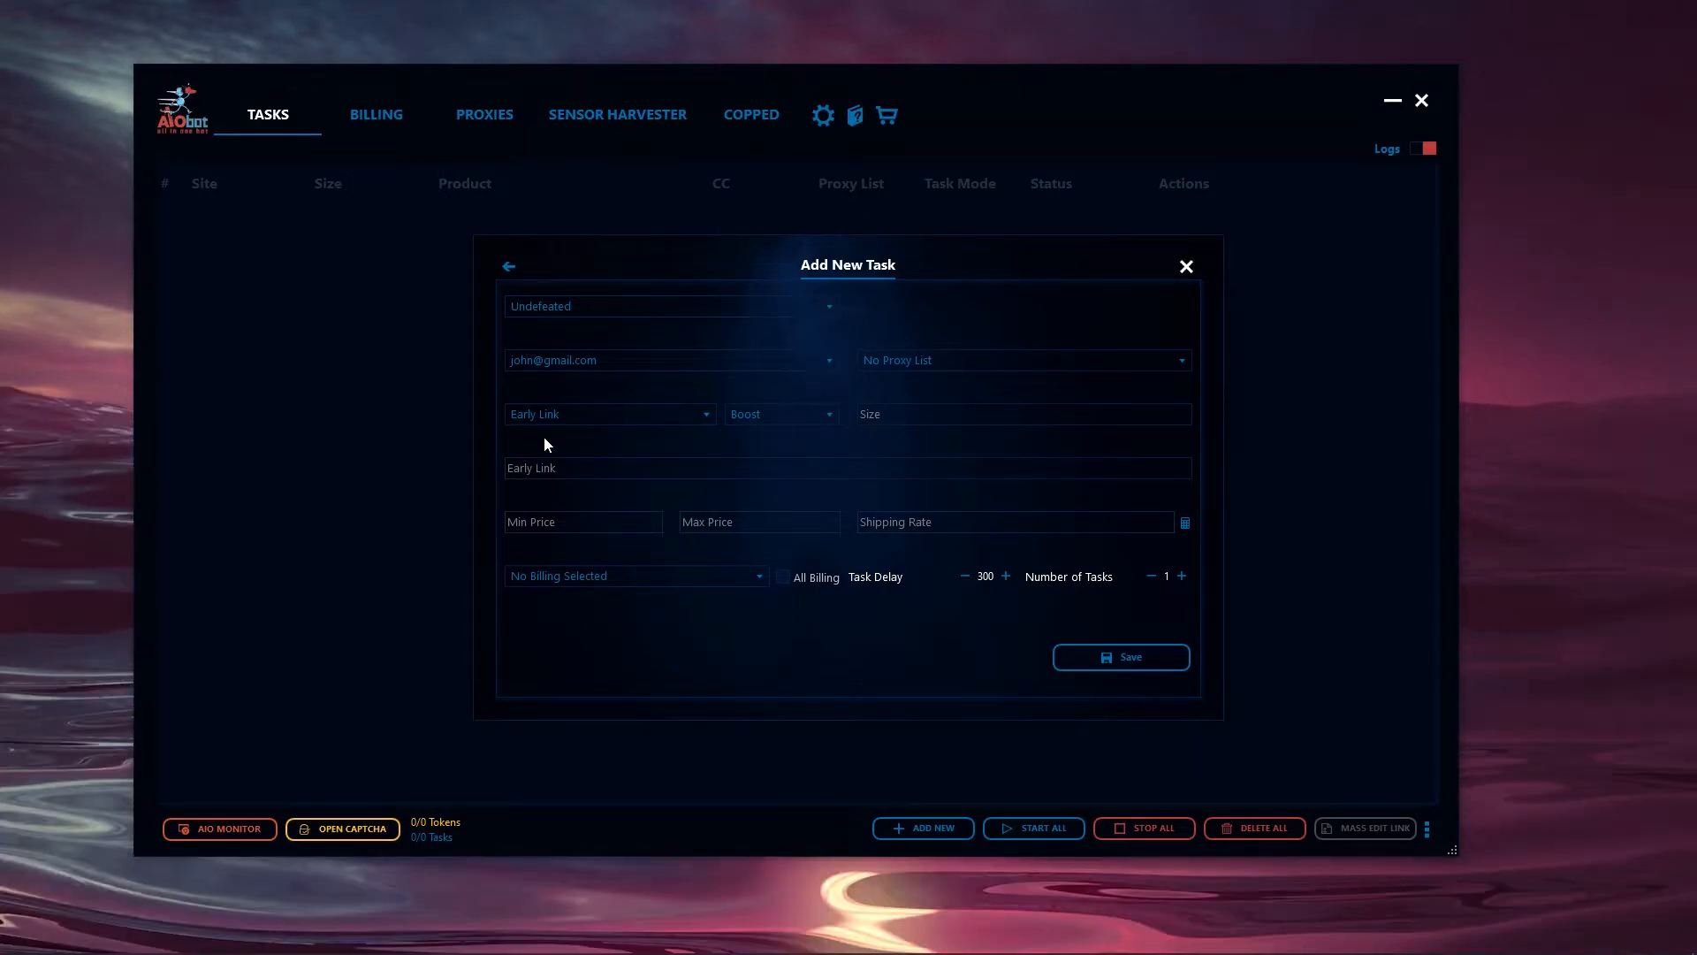
{"action": "left_click", "coordinate": [541, 421]}
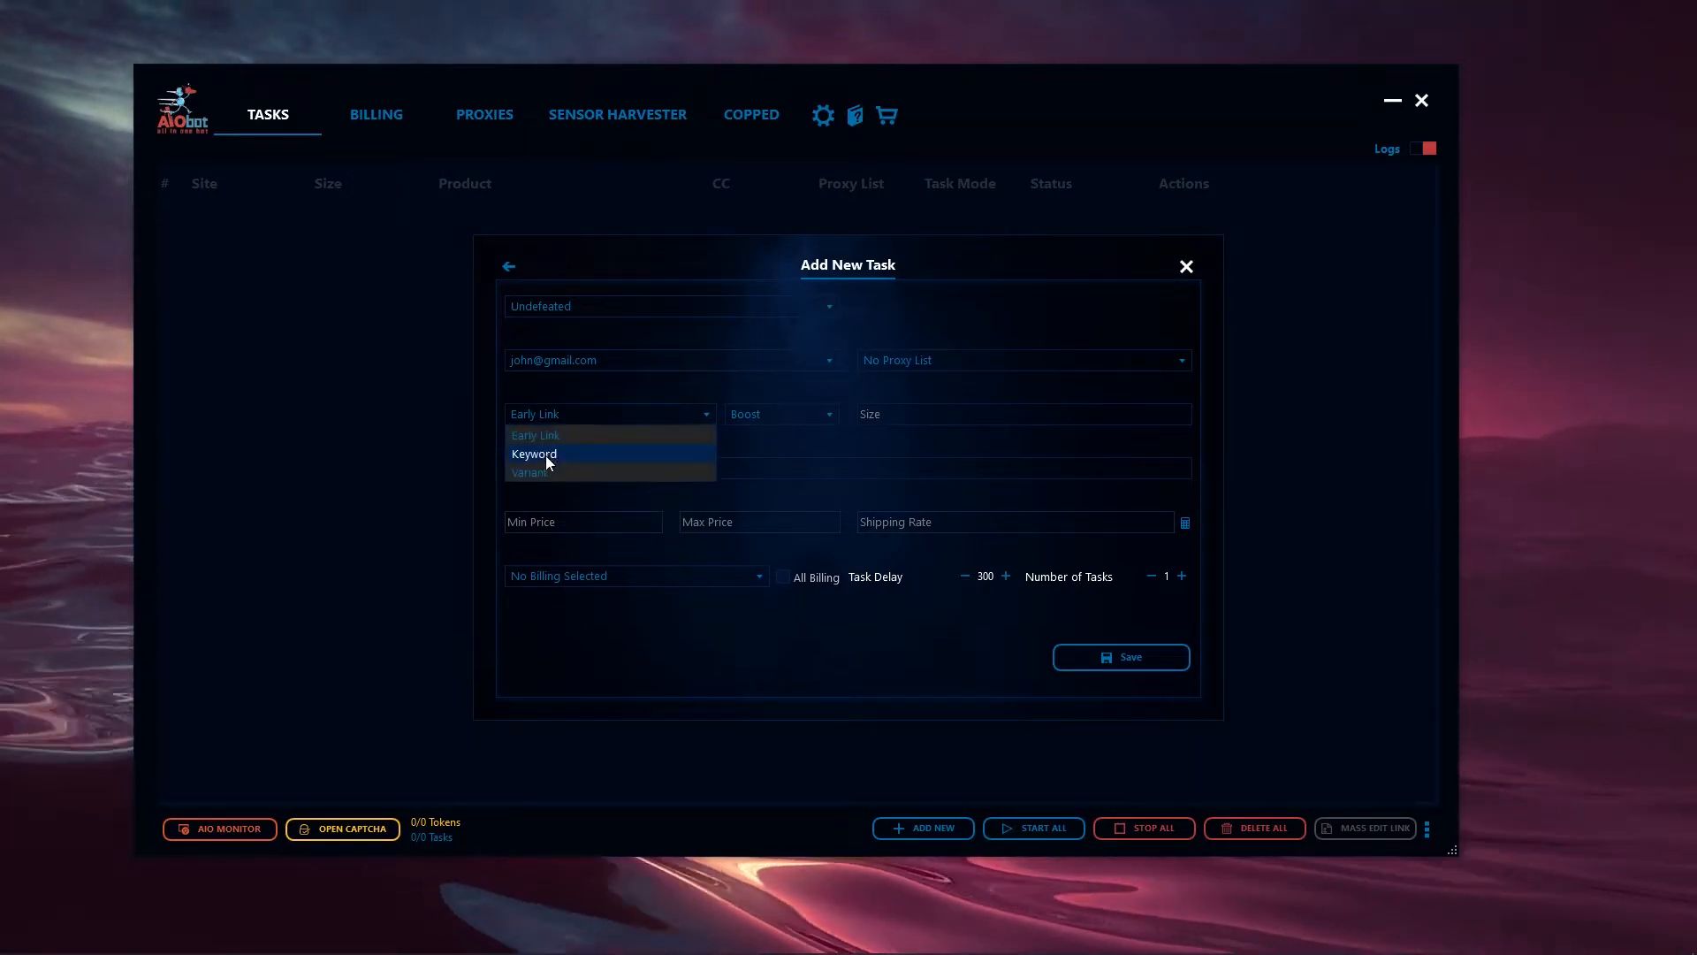
{"action": "left_click", "coordinate": [546, 460]}
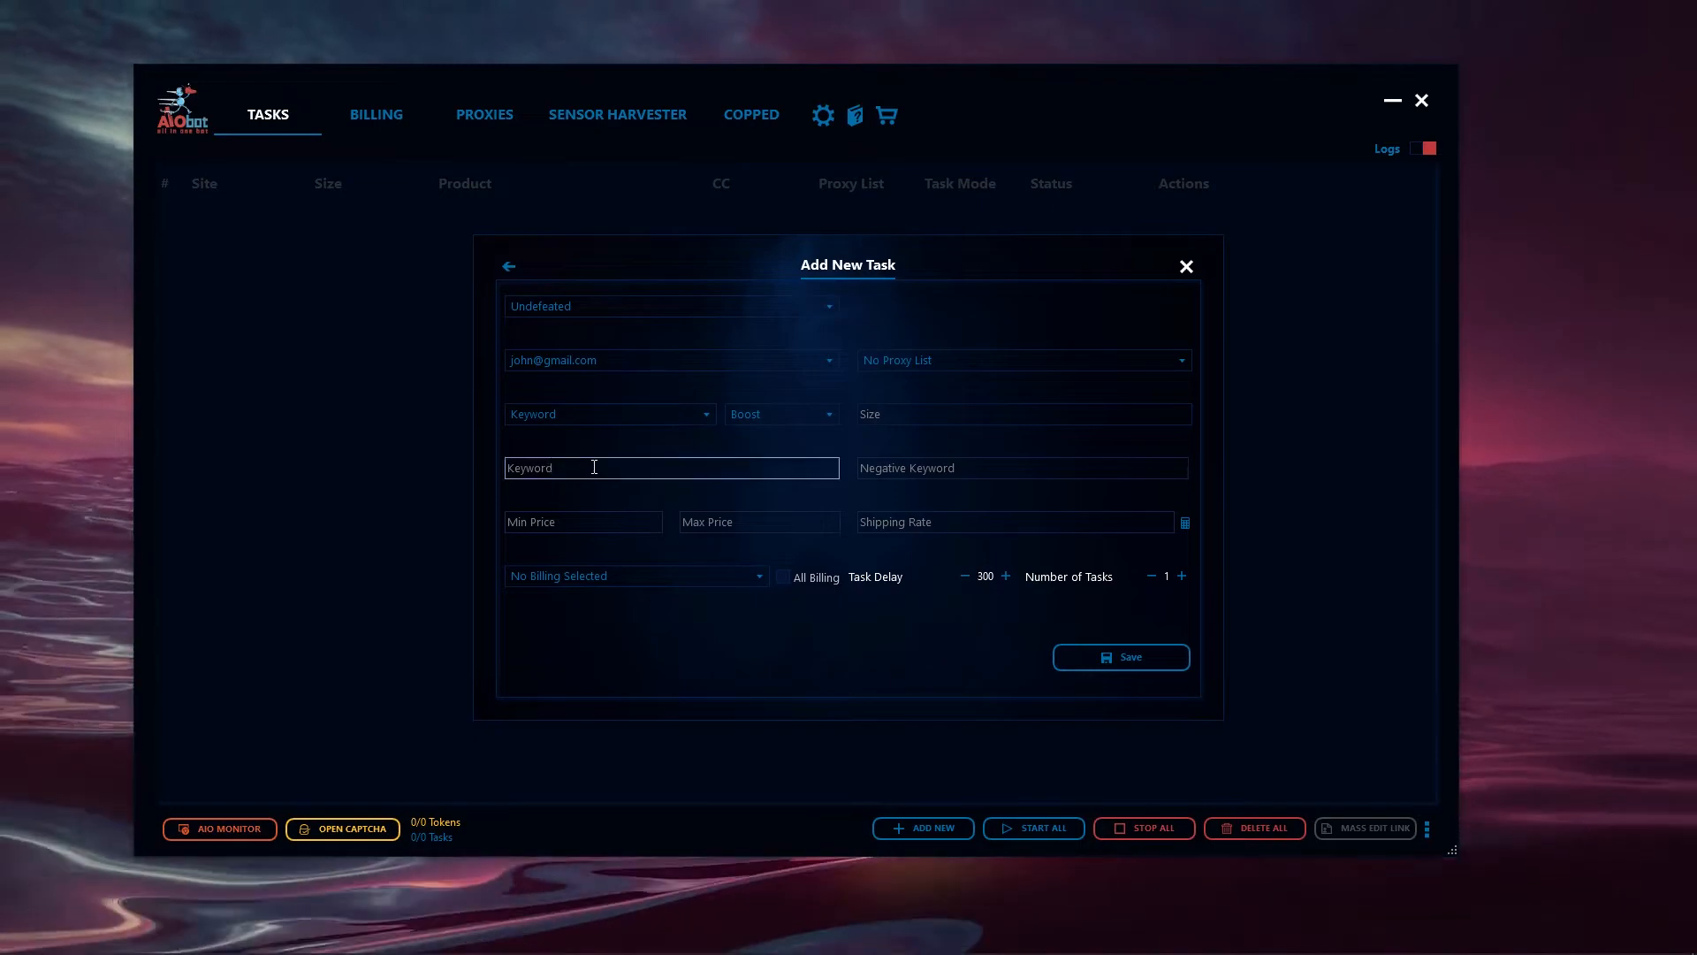
{"action": "left_click", "coordinate": [554, 425]}
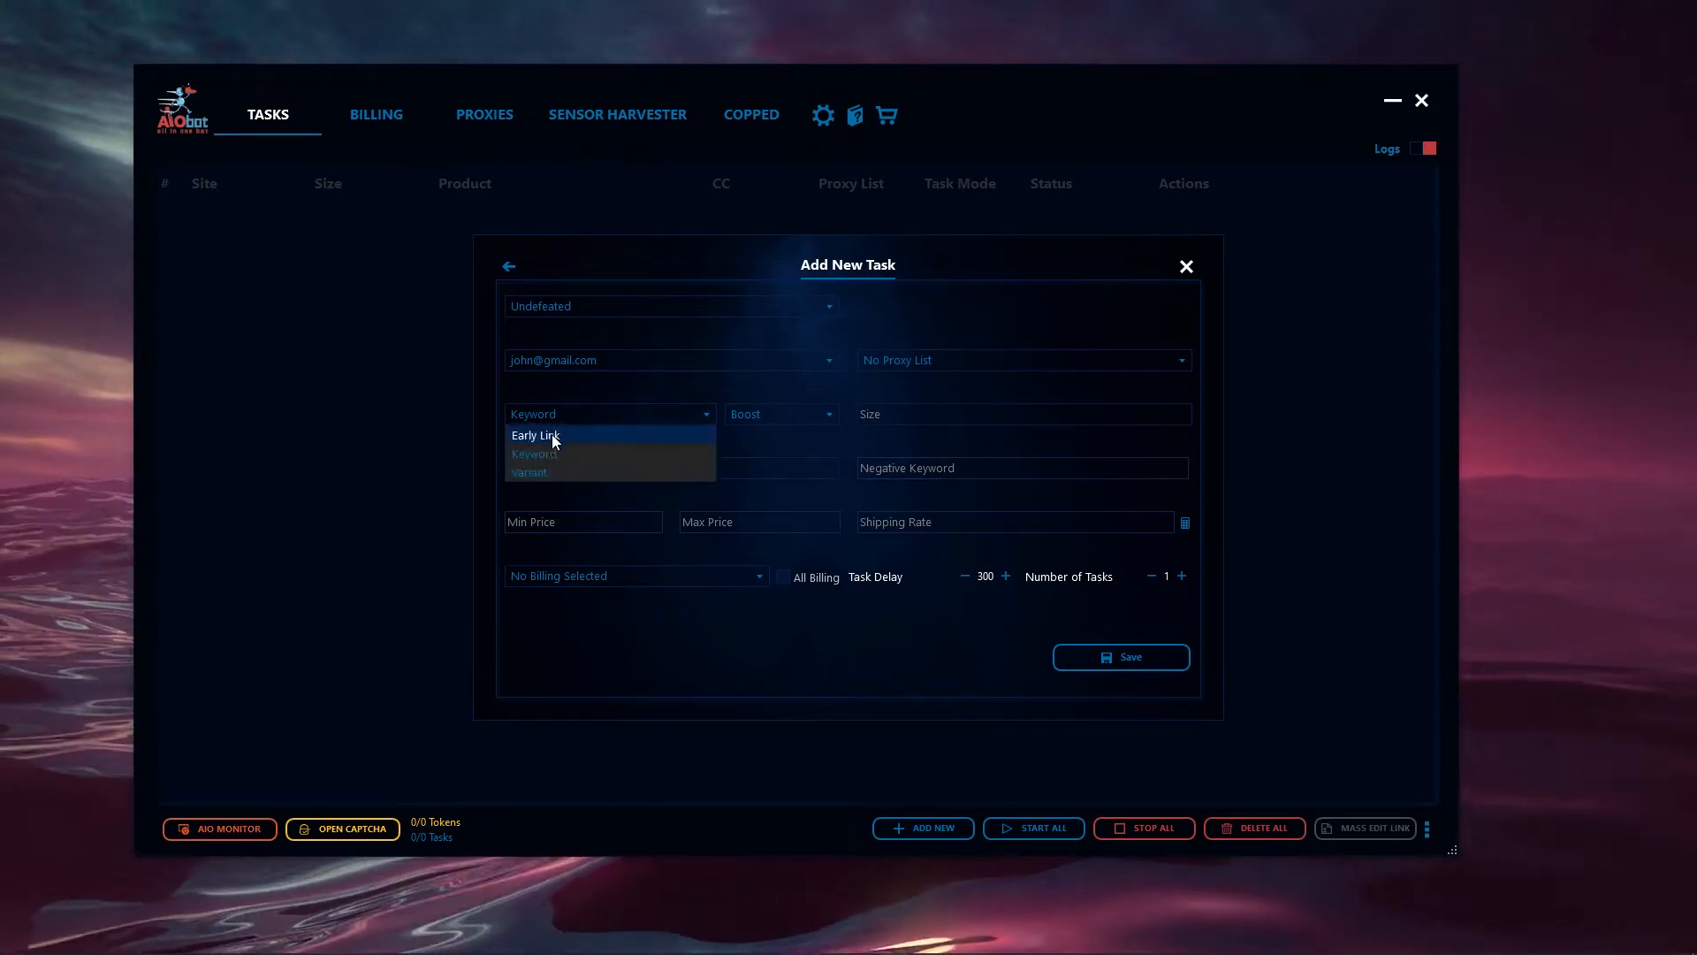
{"action": "left_click", "coordinate": [538, 468]}
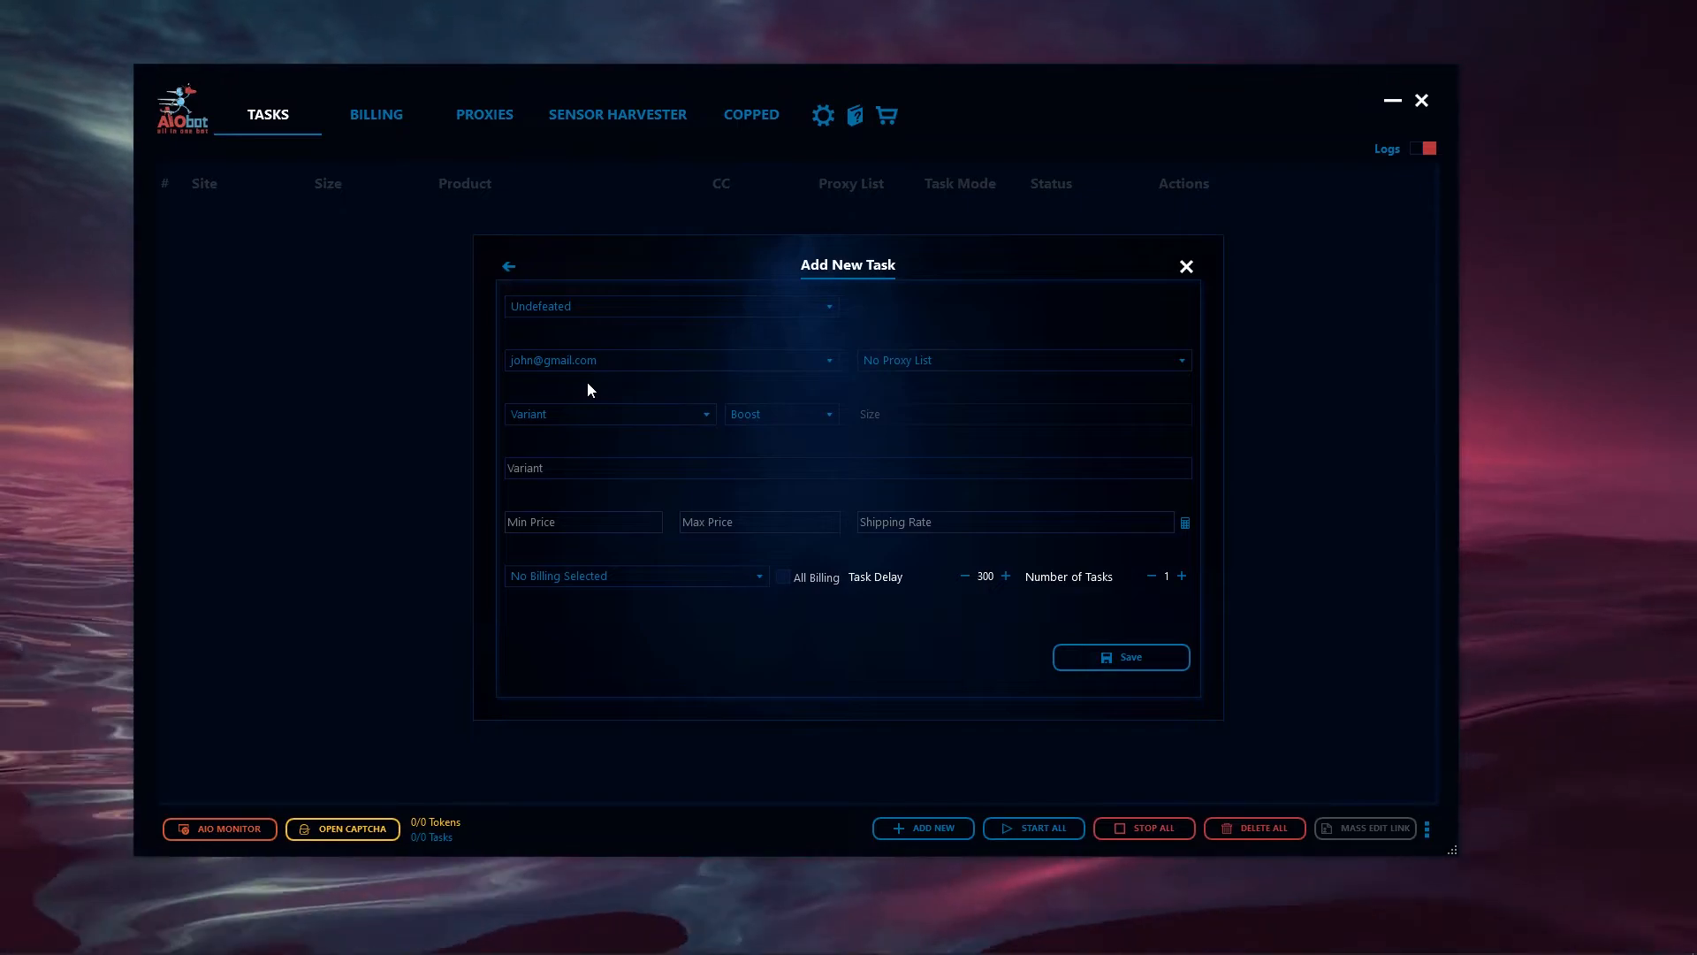
- Set the task's product mode to Keyword and enter "one&three,two" as the keywords
{"action": "left_click", "coordinate": [575, 414]}
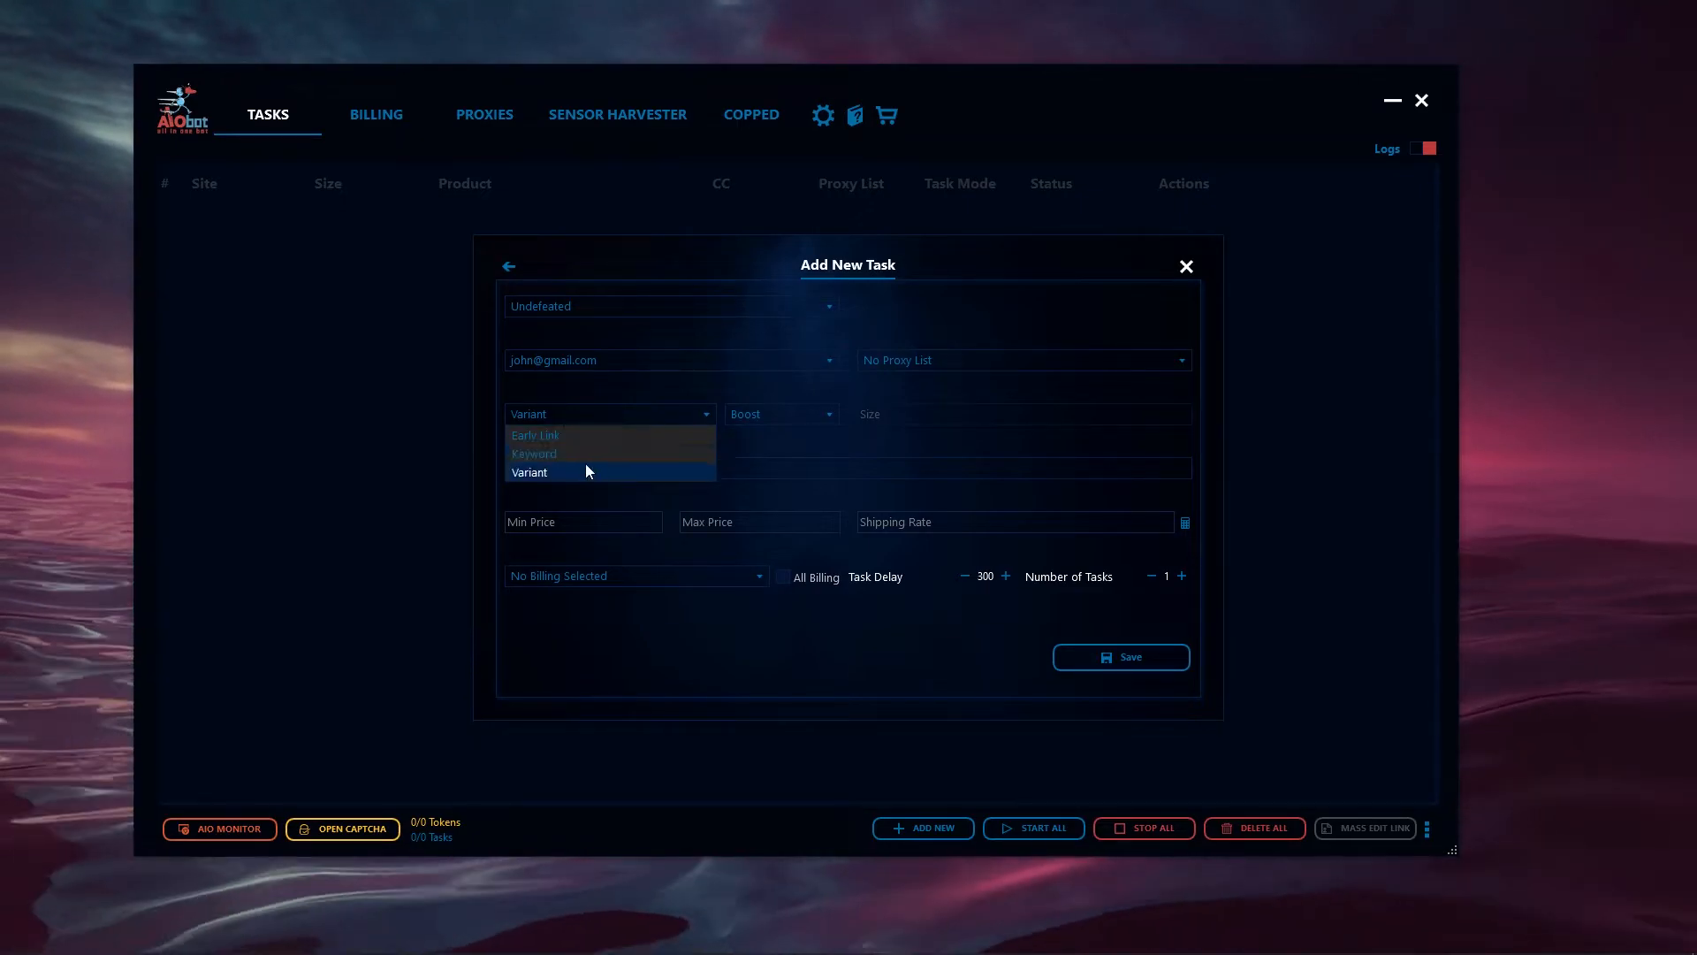
{"action": "left_click", "coordinate": [534, 456]}
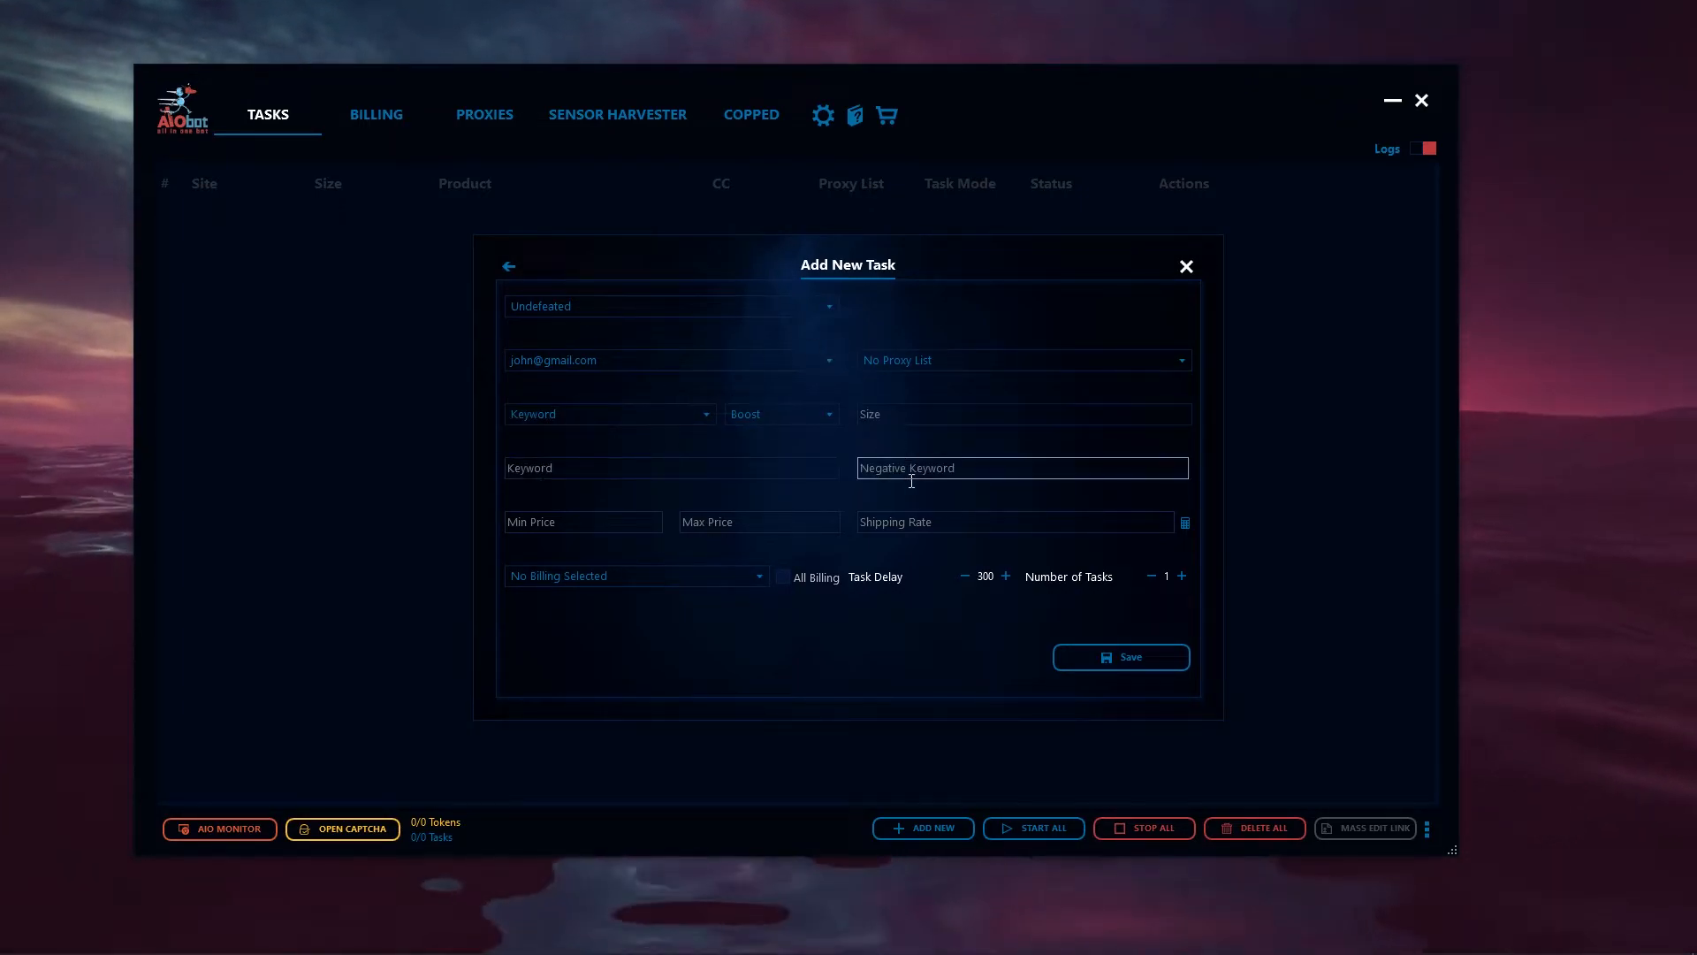
{"action": "left_click", "coordinate": [783, 470]}
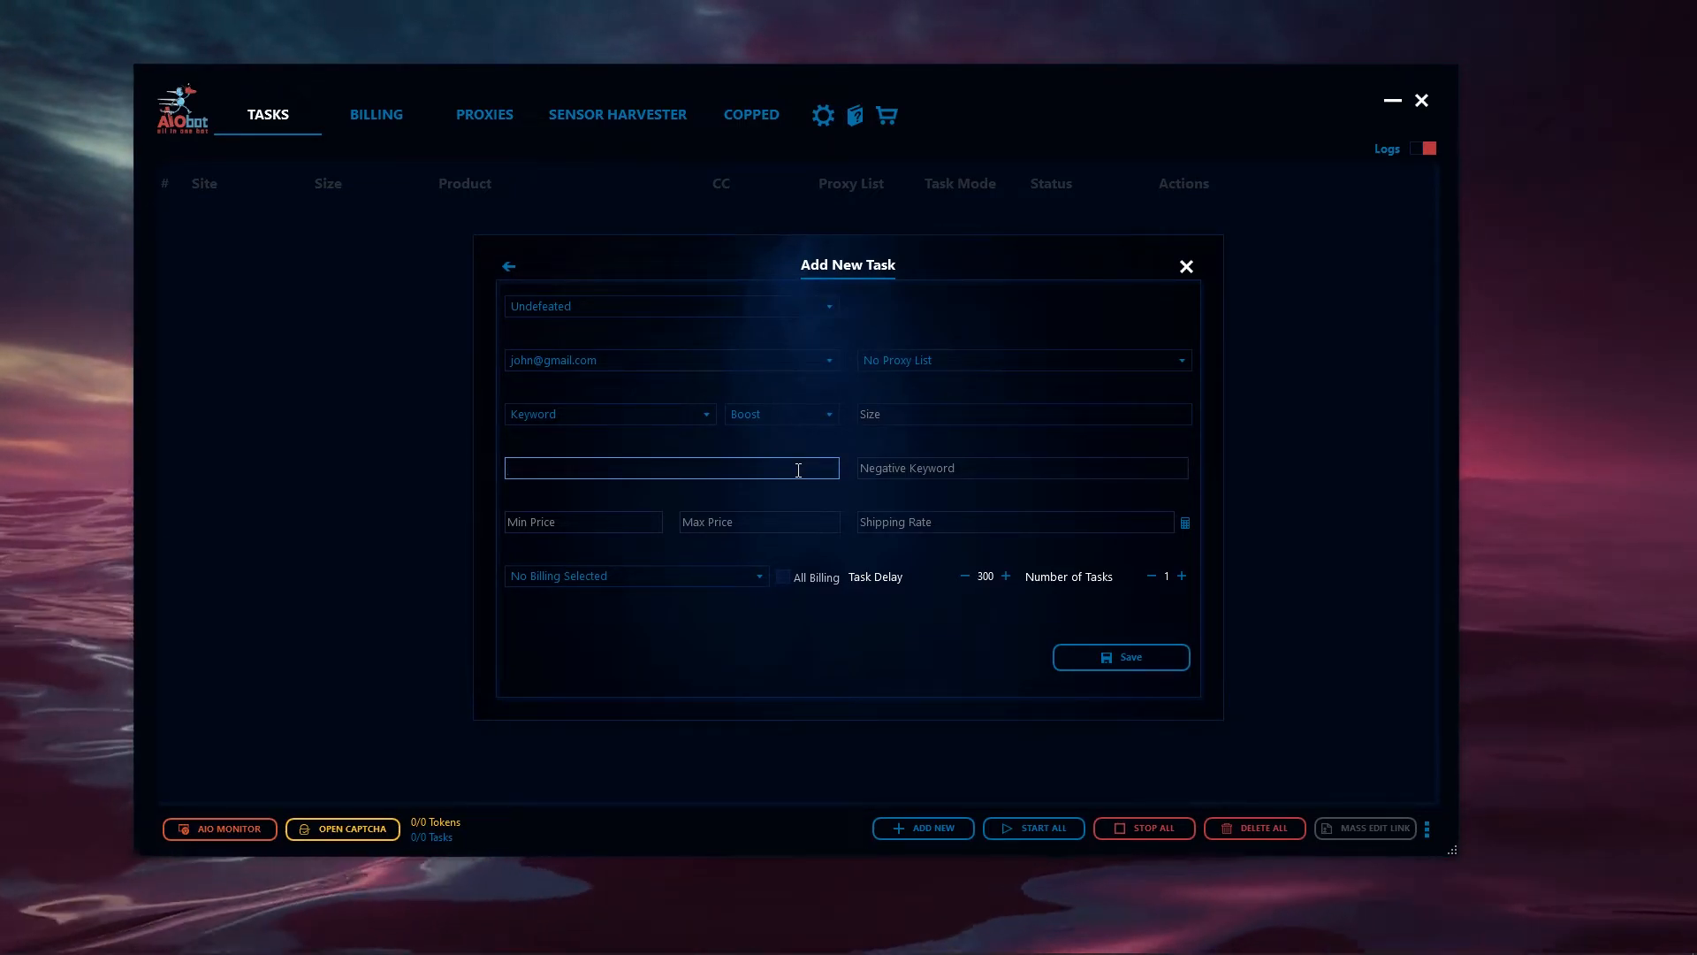
{"action": "type", "text": "one,two"}
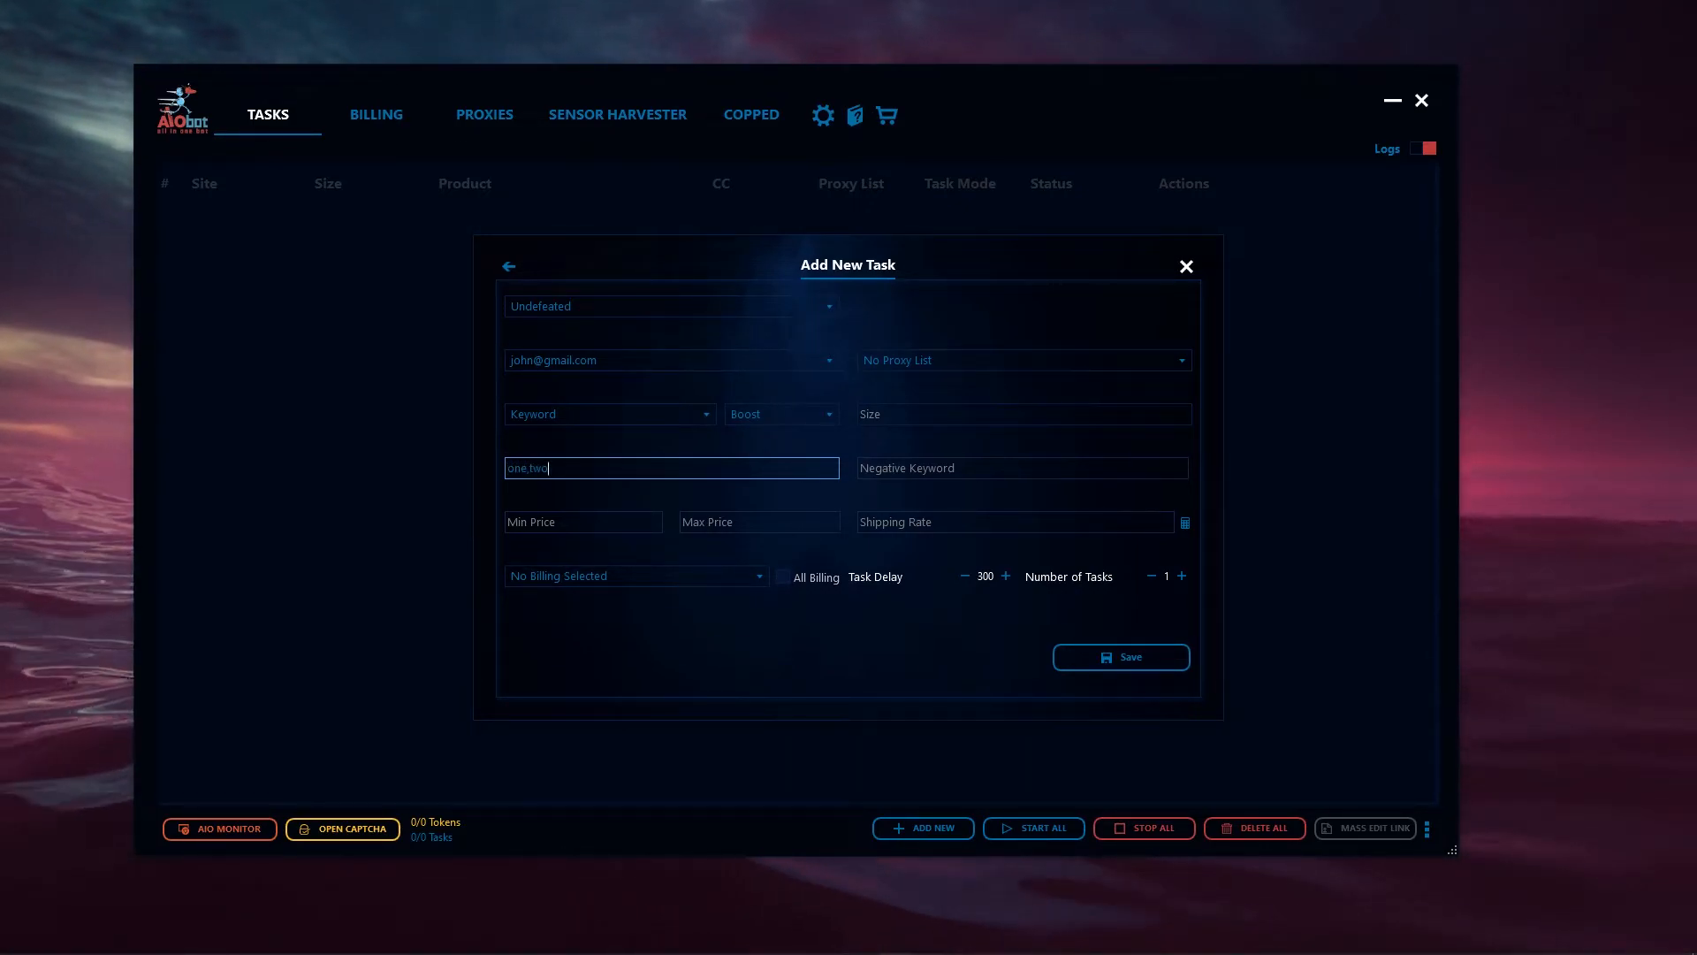
{"action": "type", "text": ","}
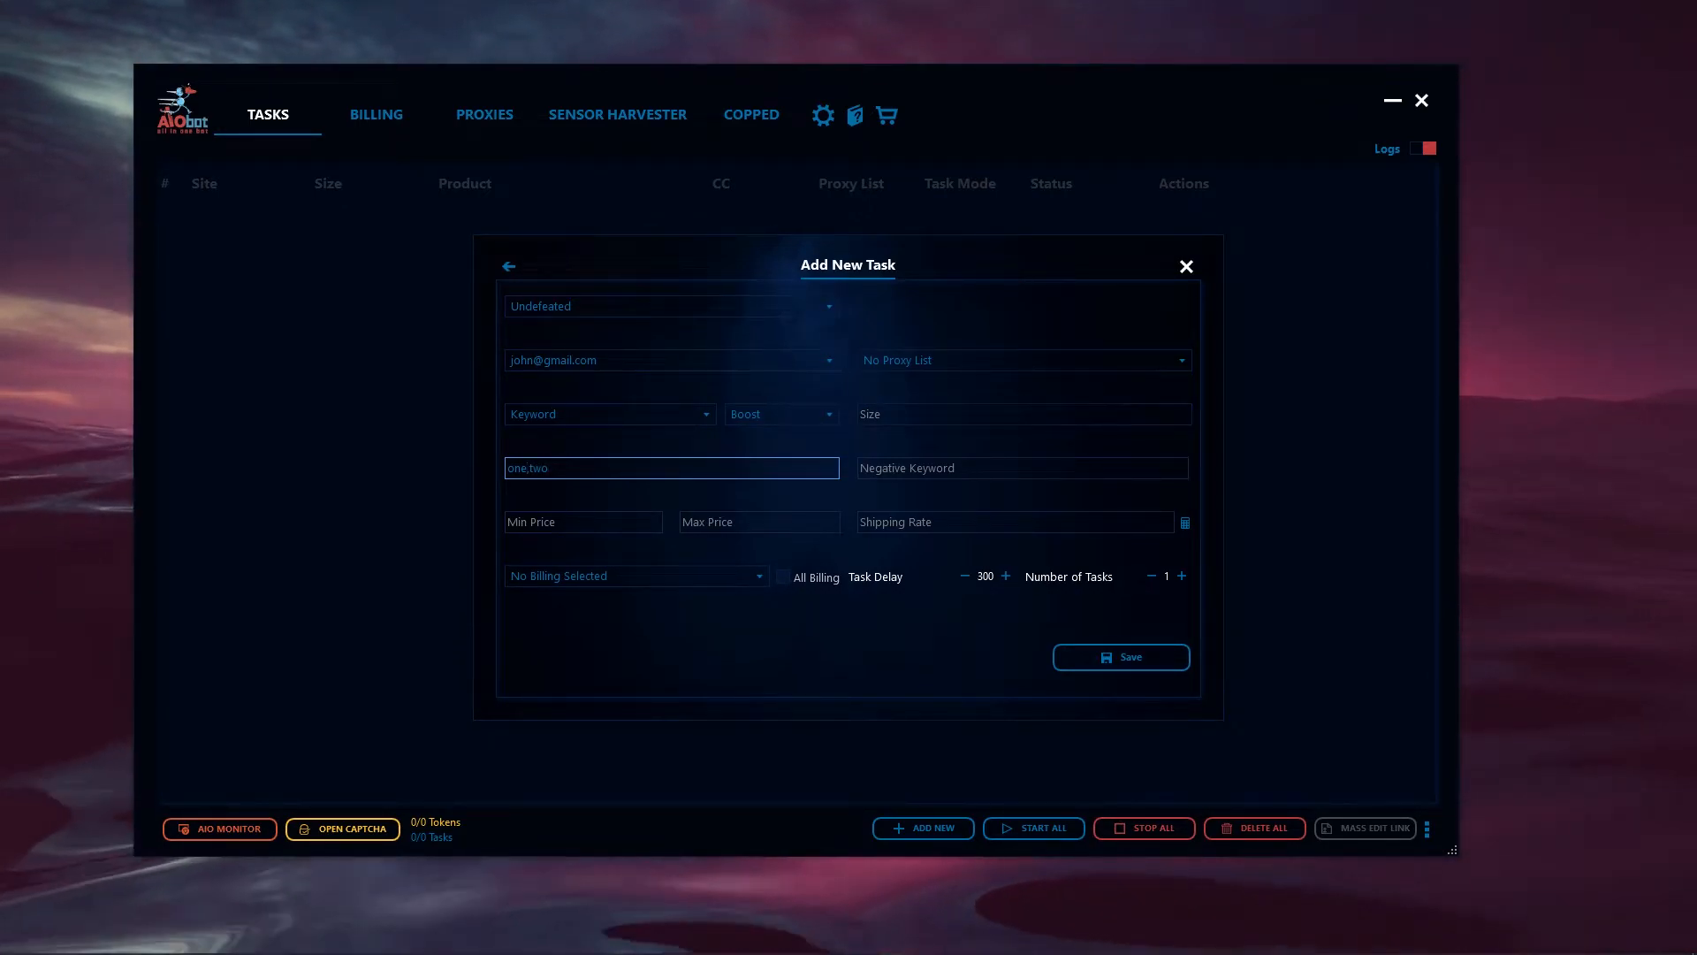
{"action": "type", "text": "&"}
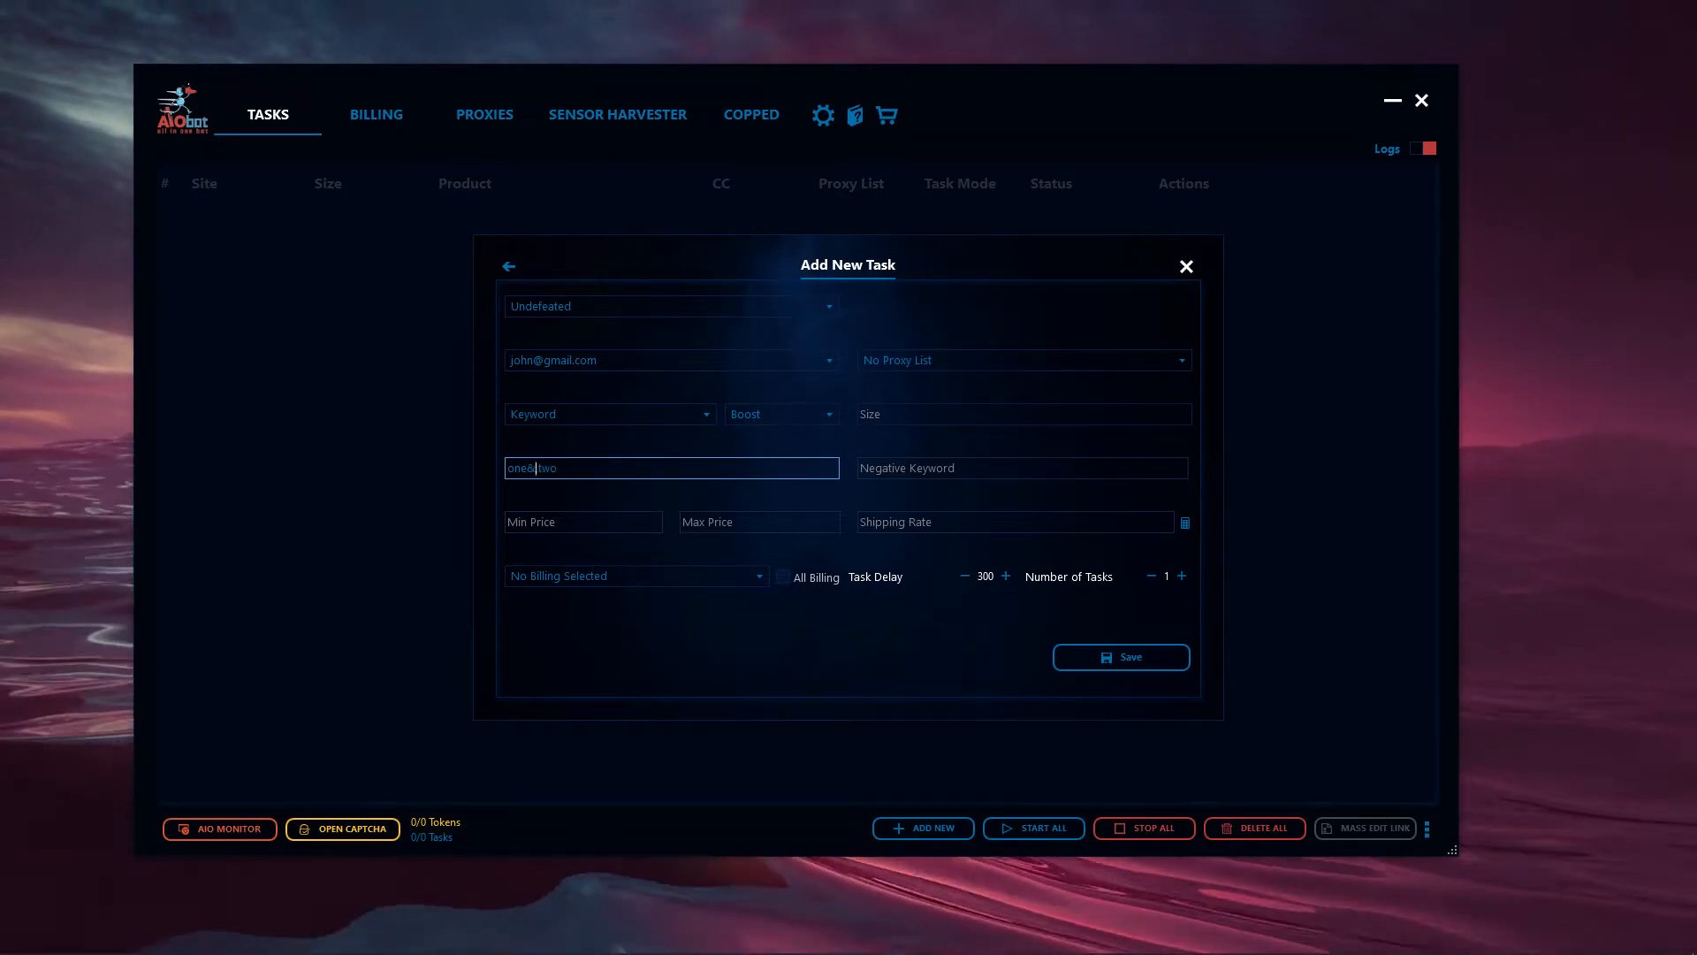
{"action": "type", "text": "three,t"}
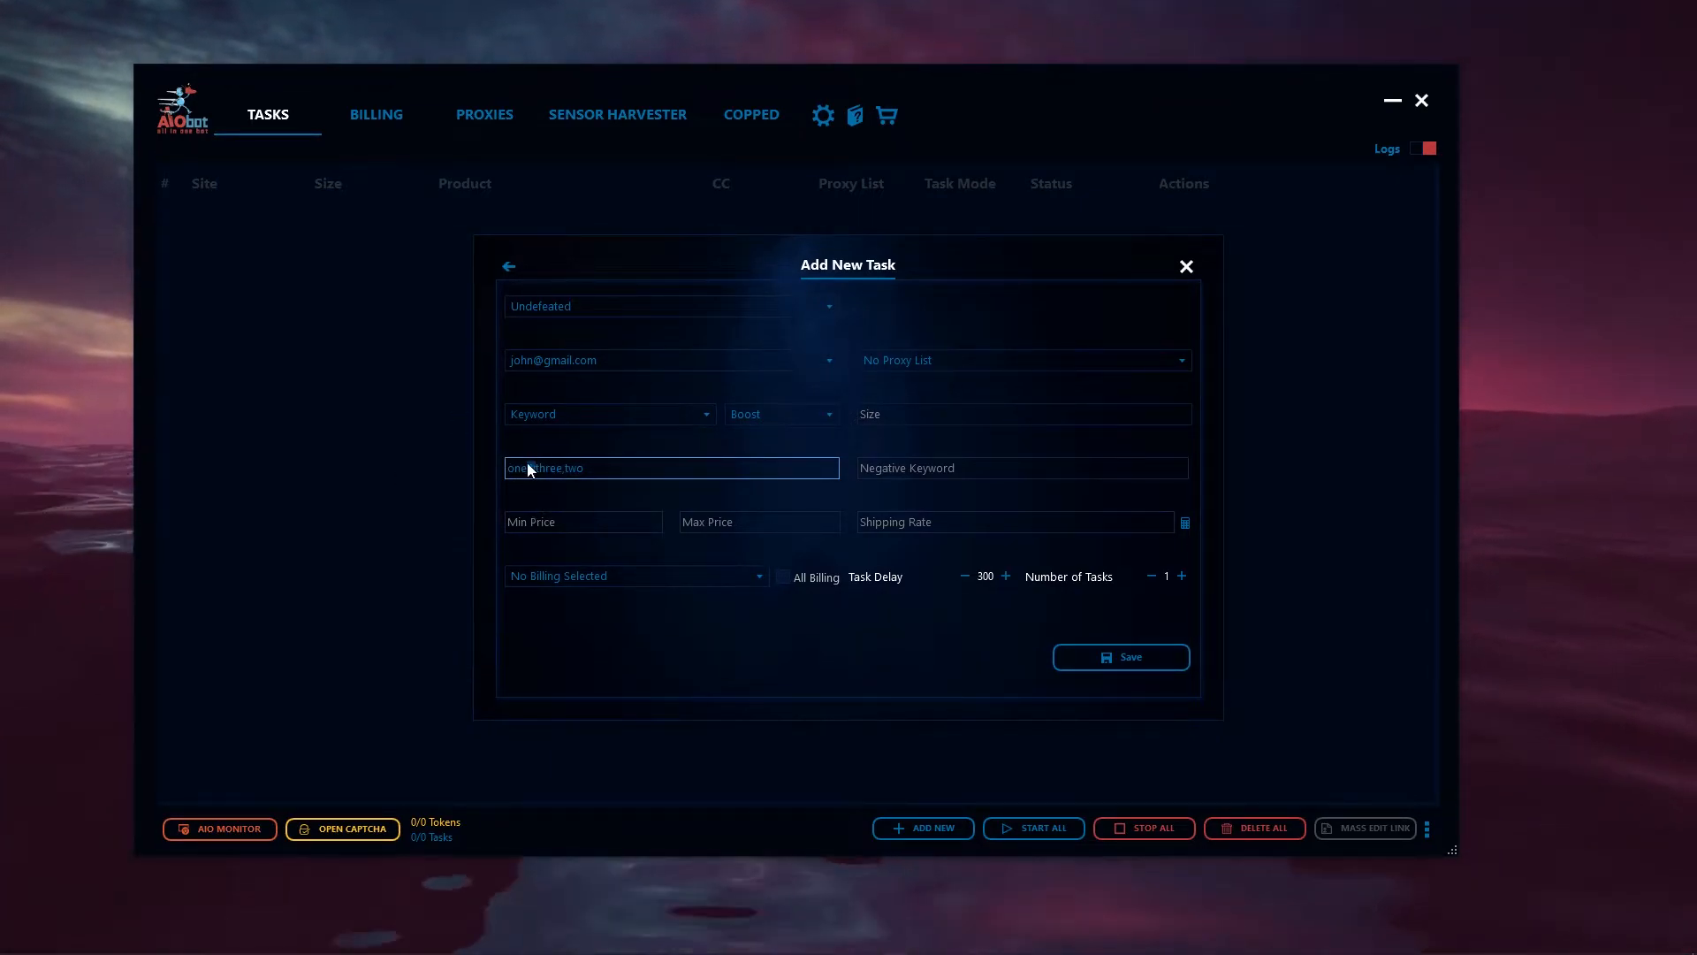
{"action": "left_click", "coordinate": [571, 478]}
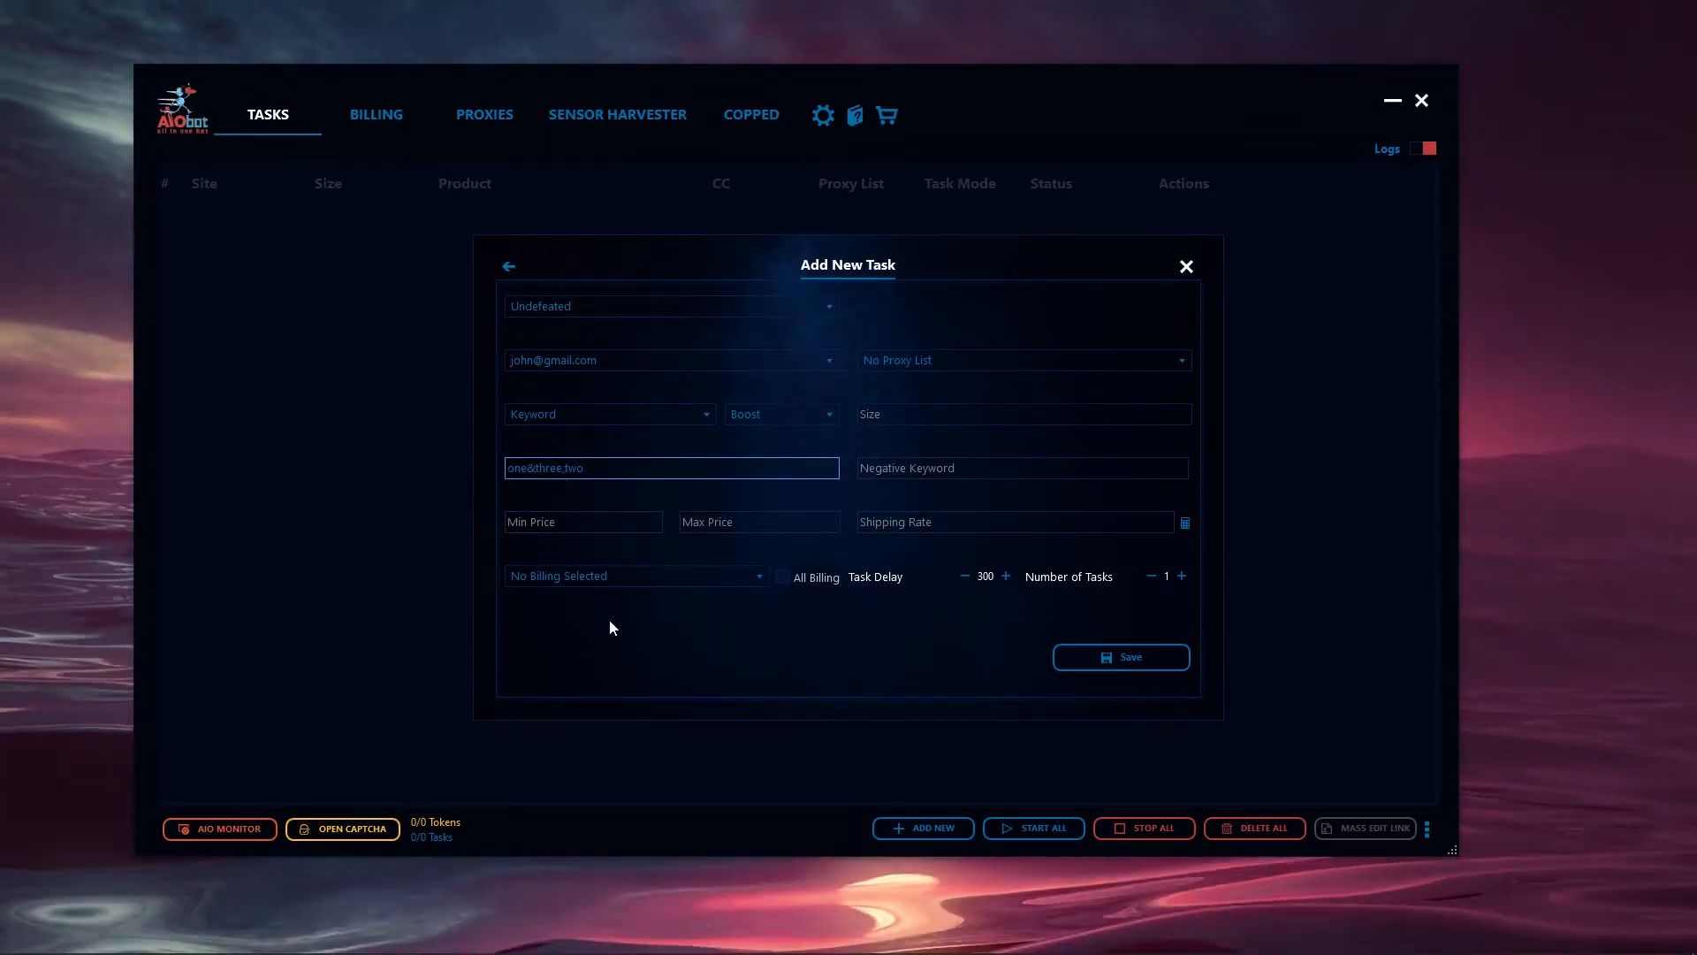
- Try the Variant product mode for the task and return the mode to Keyword
{"action": "left_click", "coordinate": [567, 415]}
{"action": "left_click", "coordinate": [542, 476]}
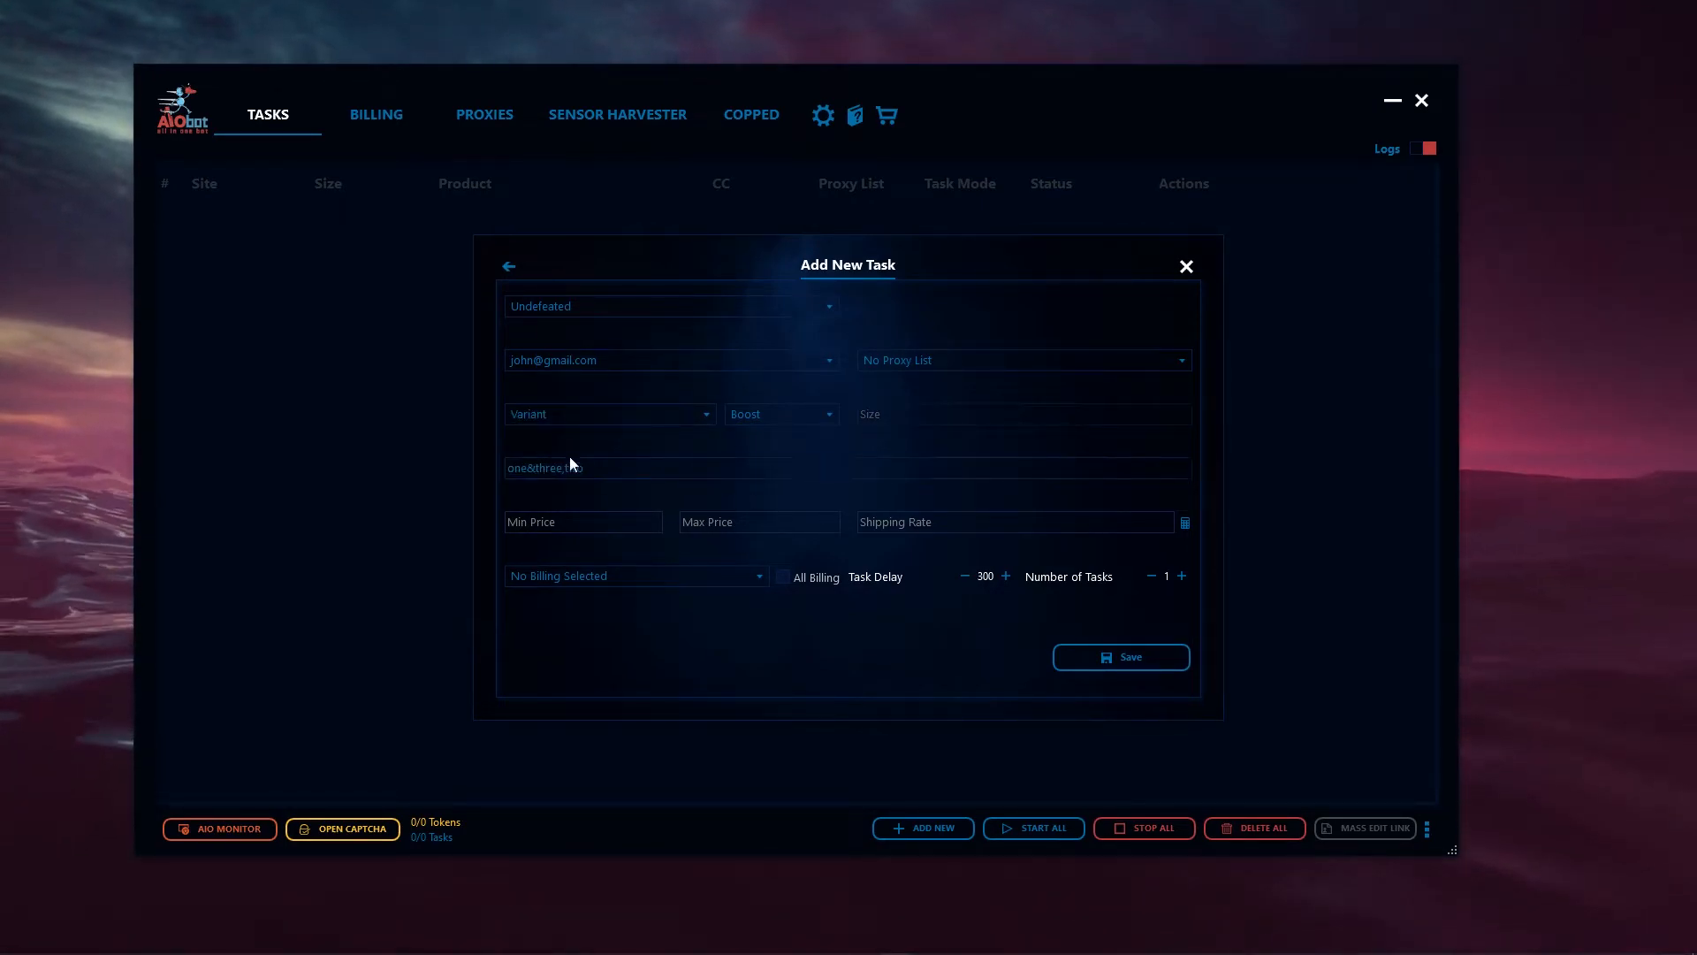
{"action": "left_click_drag", "start_coordinate": [645, 476], "coordinate": [557, 467]}
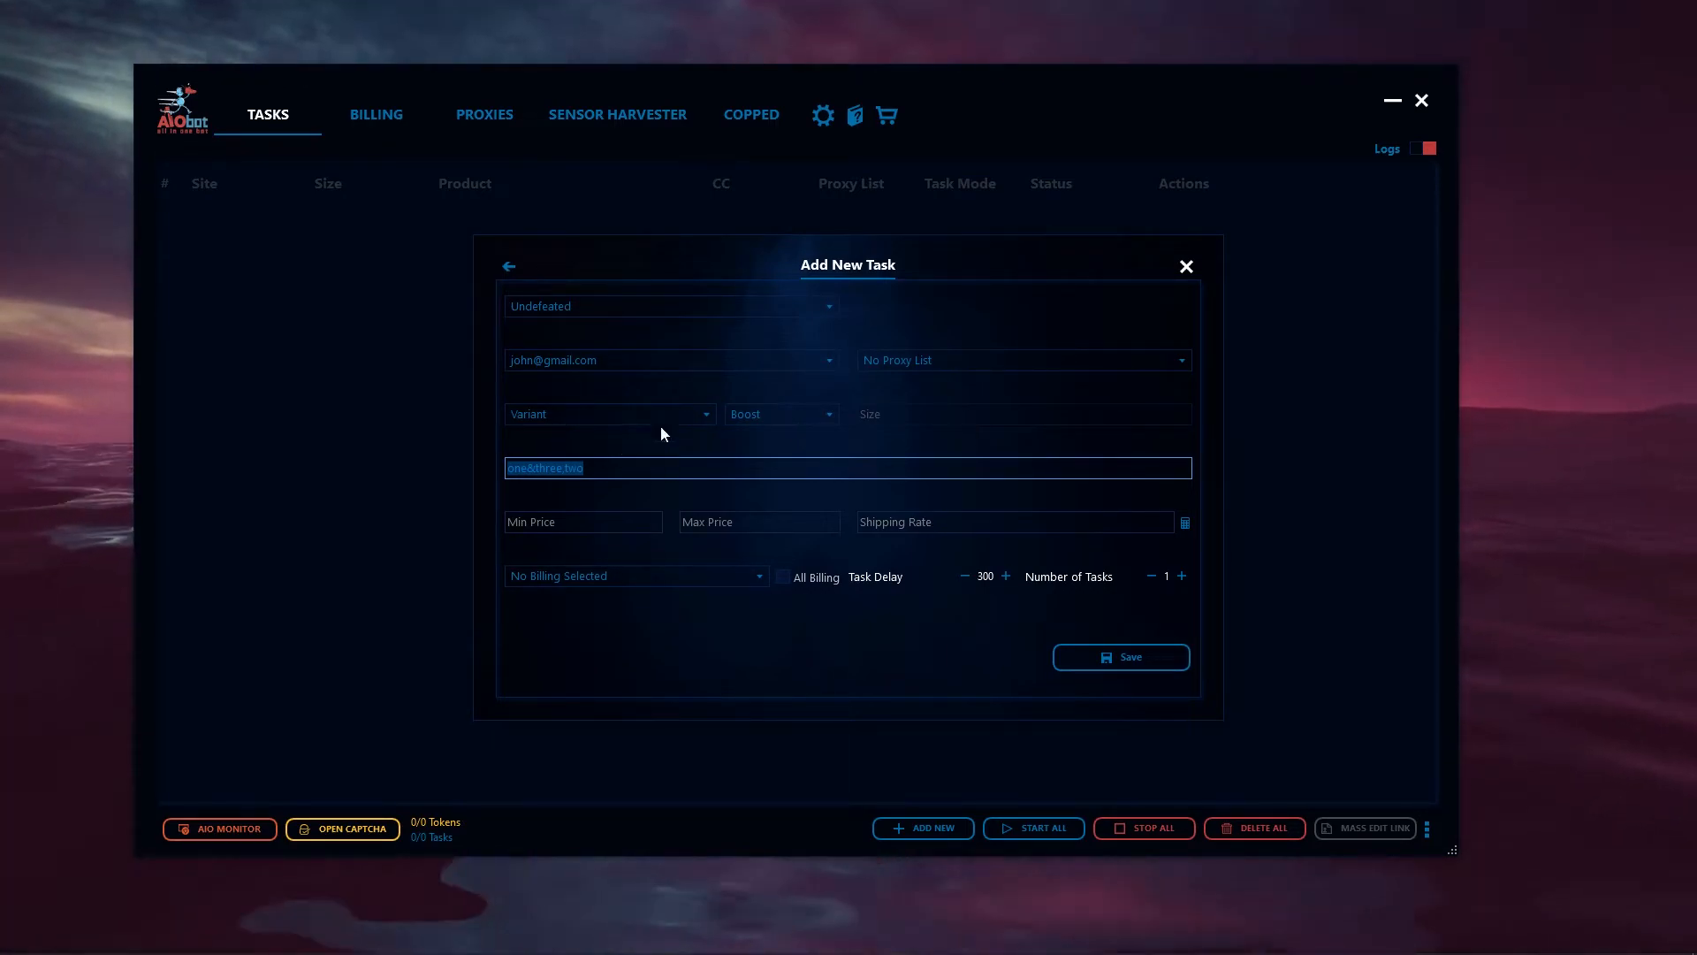
{"action": "left_click", "coordinate": [578, 414]}
{"action": "left_click", "coordinate": [549, 454]}
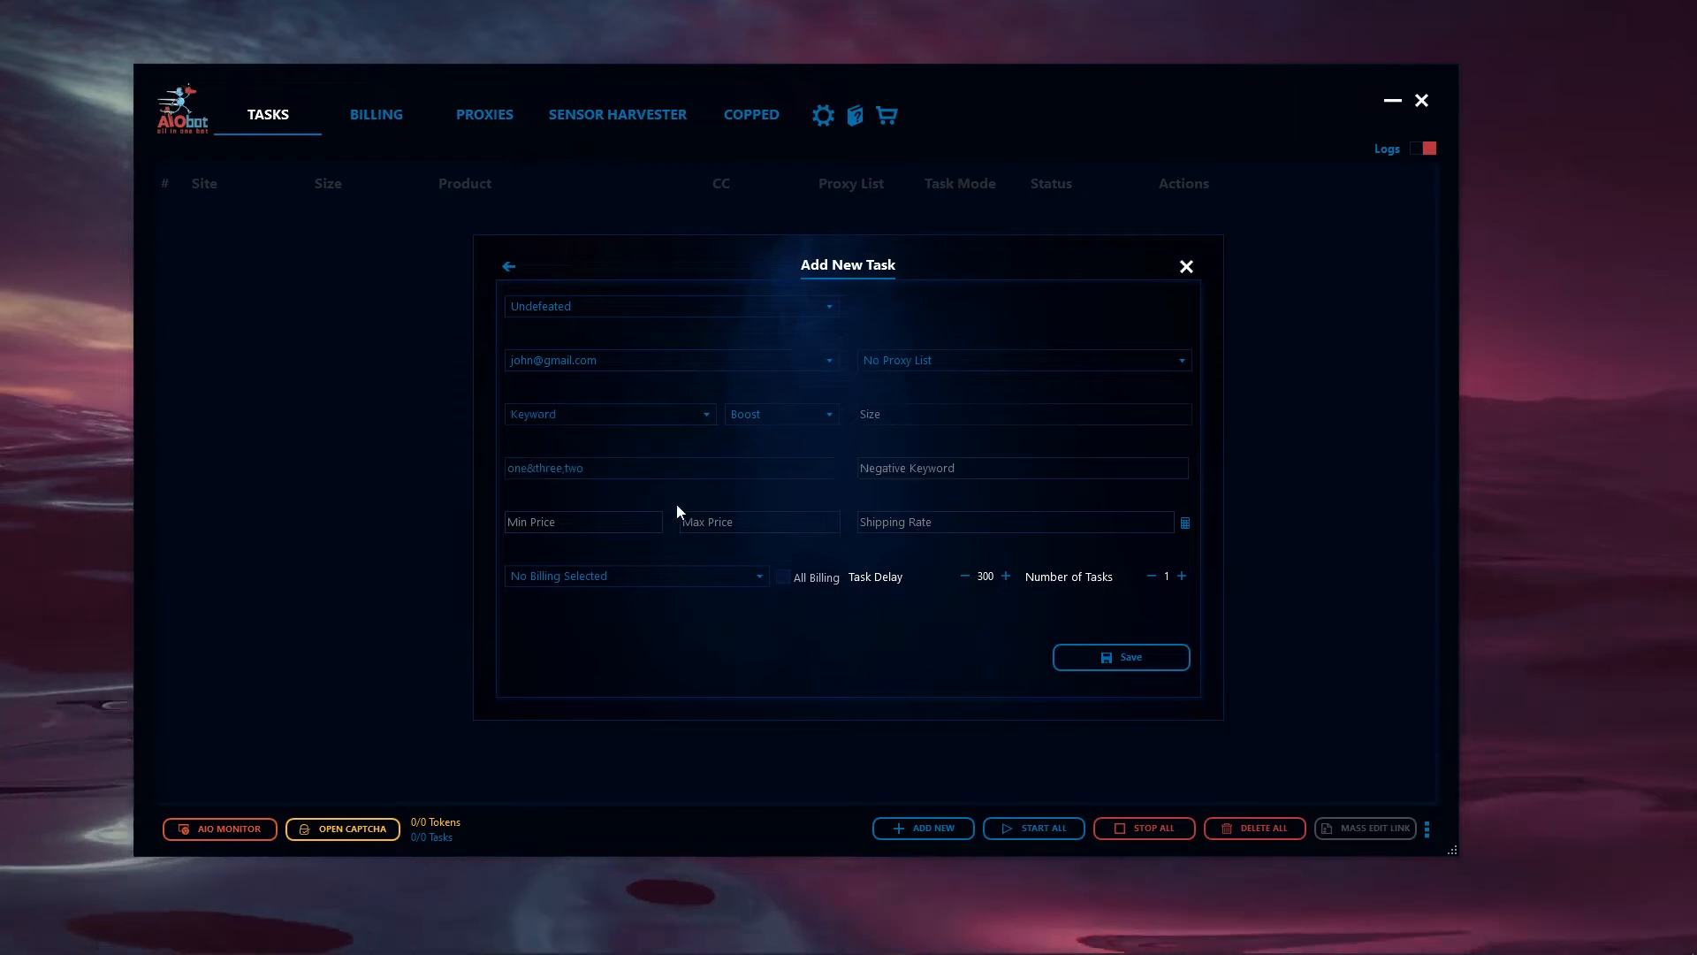
{"action": "left_click_drag", "start_coordinate": [657, 476], "coordinate": [496, 469]}
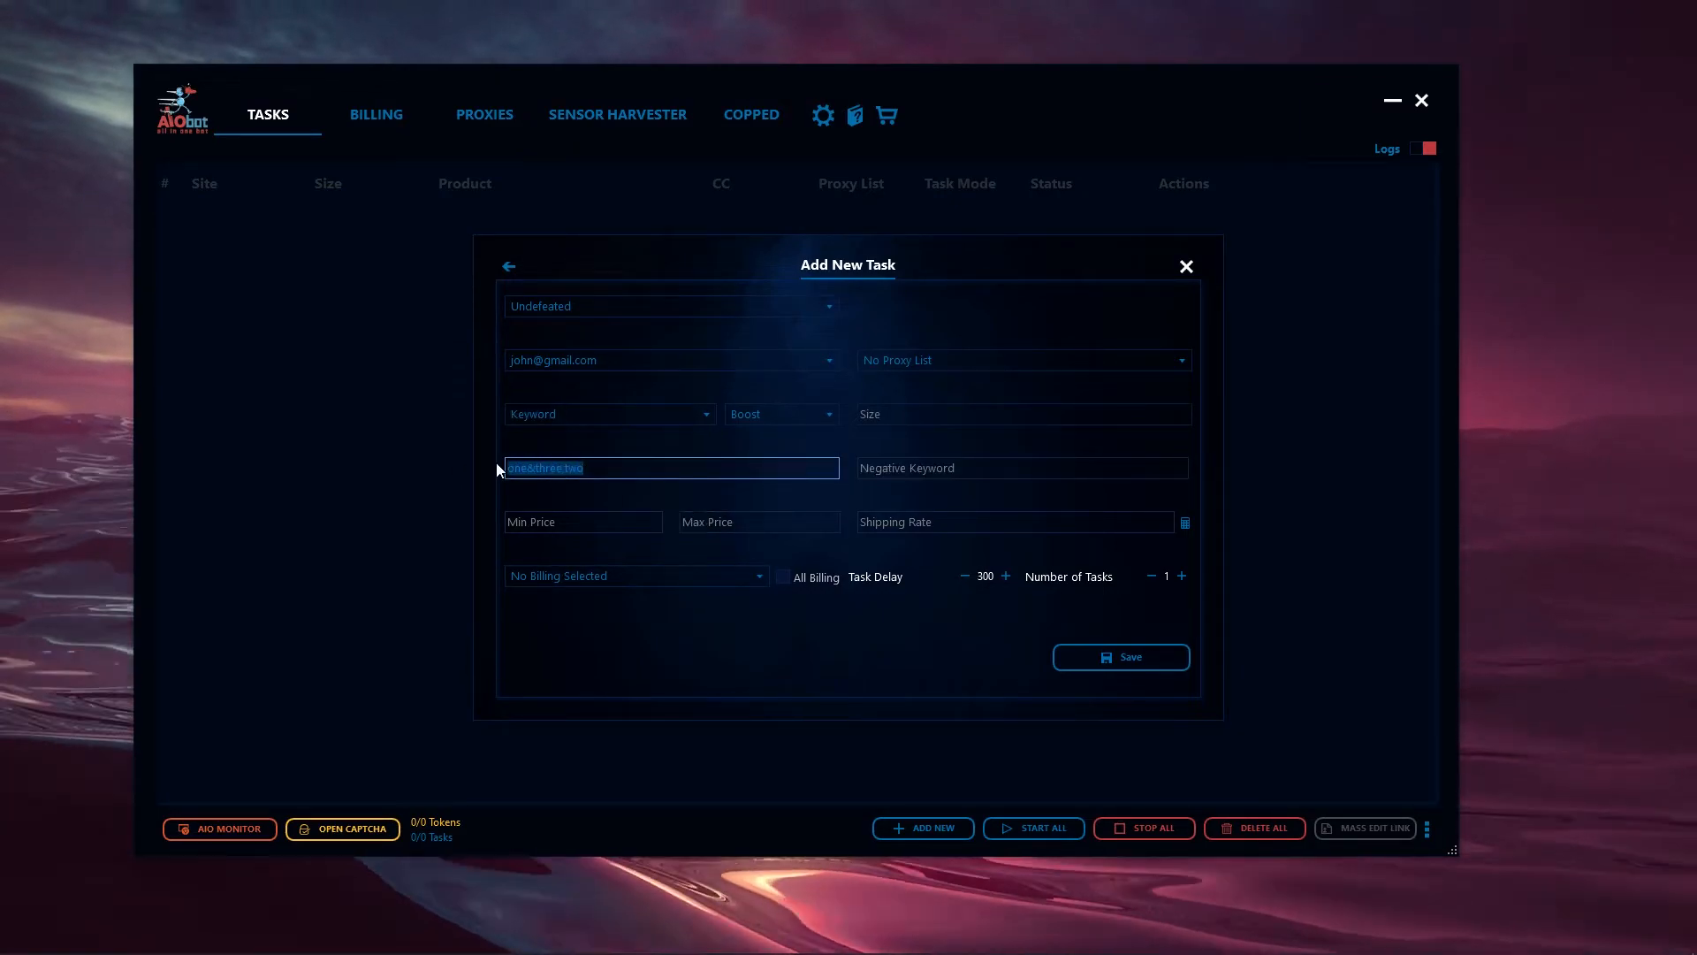
- Set the task's size to 7&8&9, price range to 80–100 and billing to Video Test, save it and close the form
{"action": "left_click", "coordinate": [946, 425]}
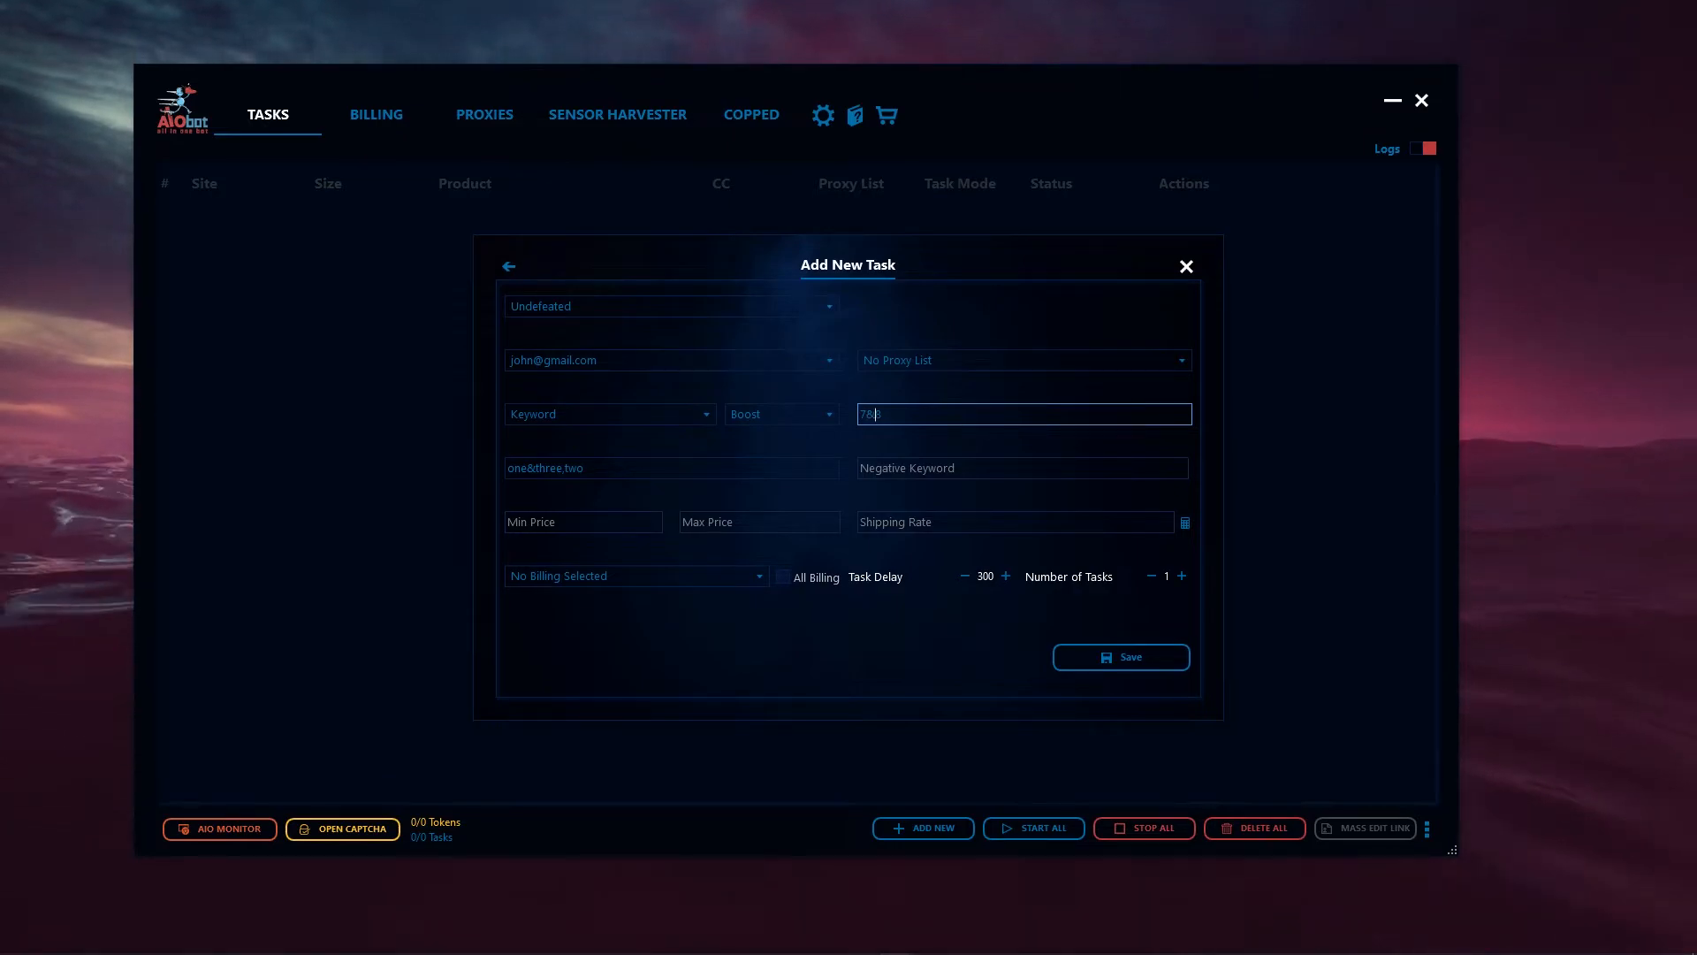
{"action": "type", "text": "&8"}
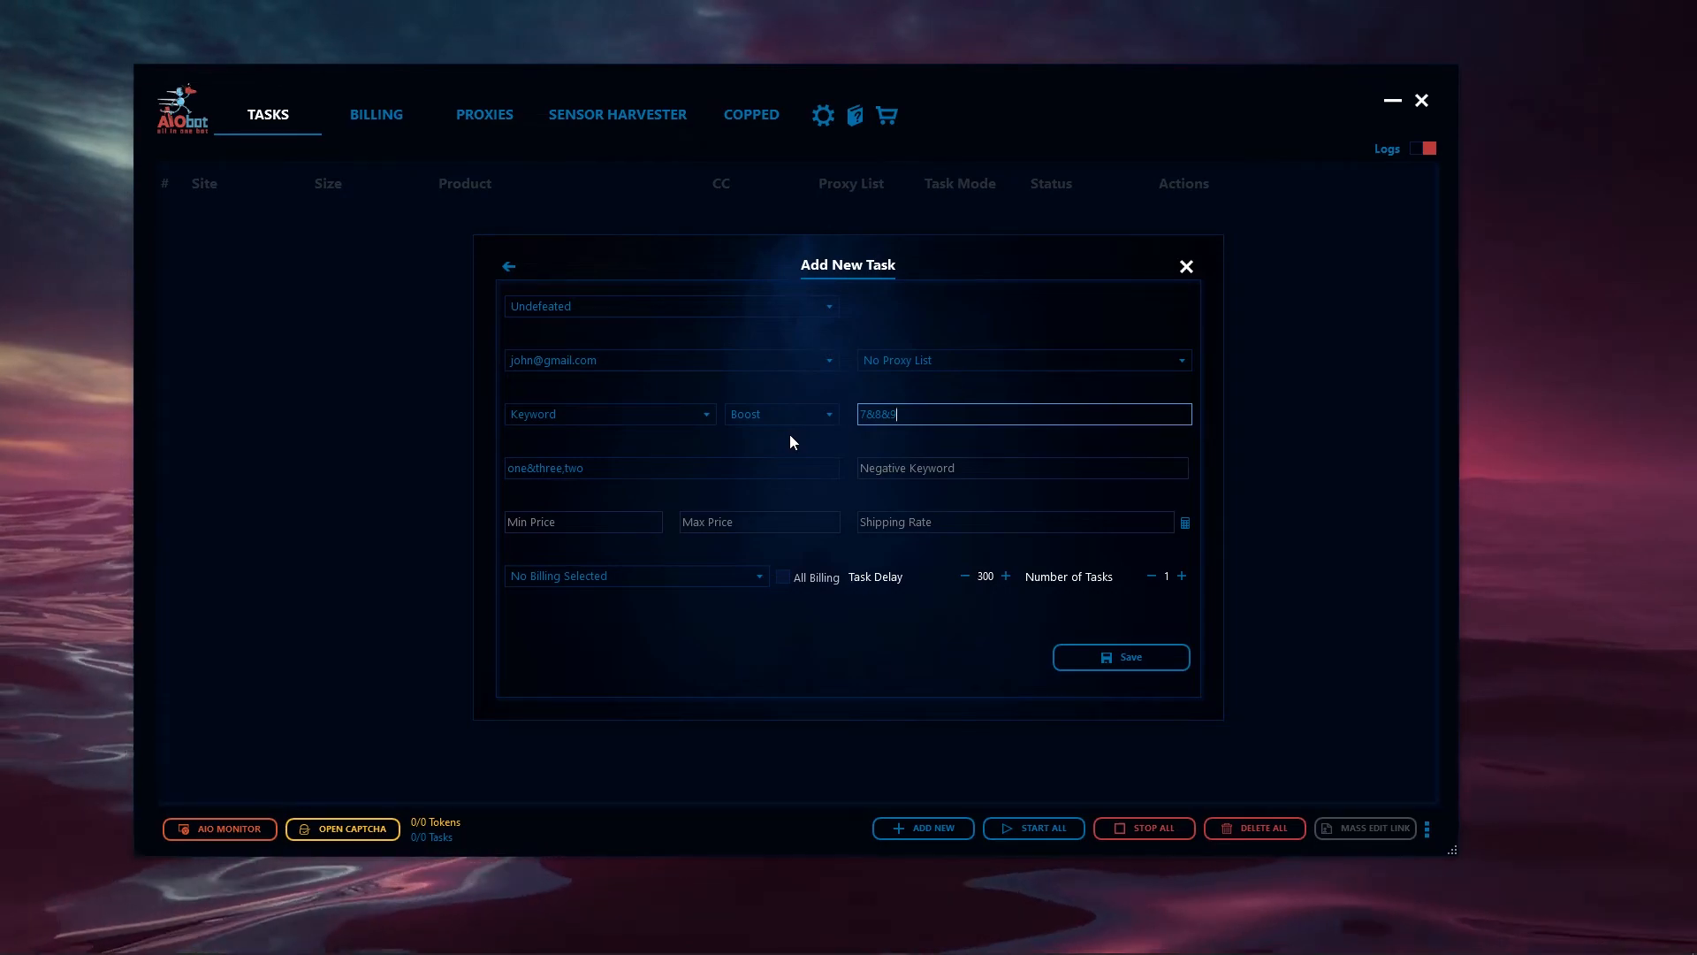
{"action": "left_click", "coordinate": [625, 540]}
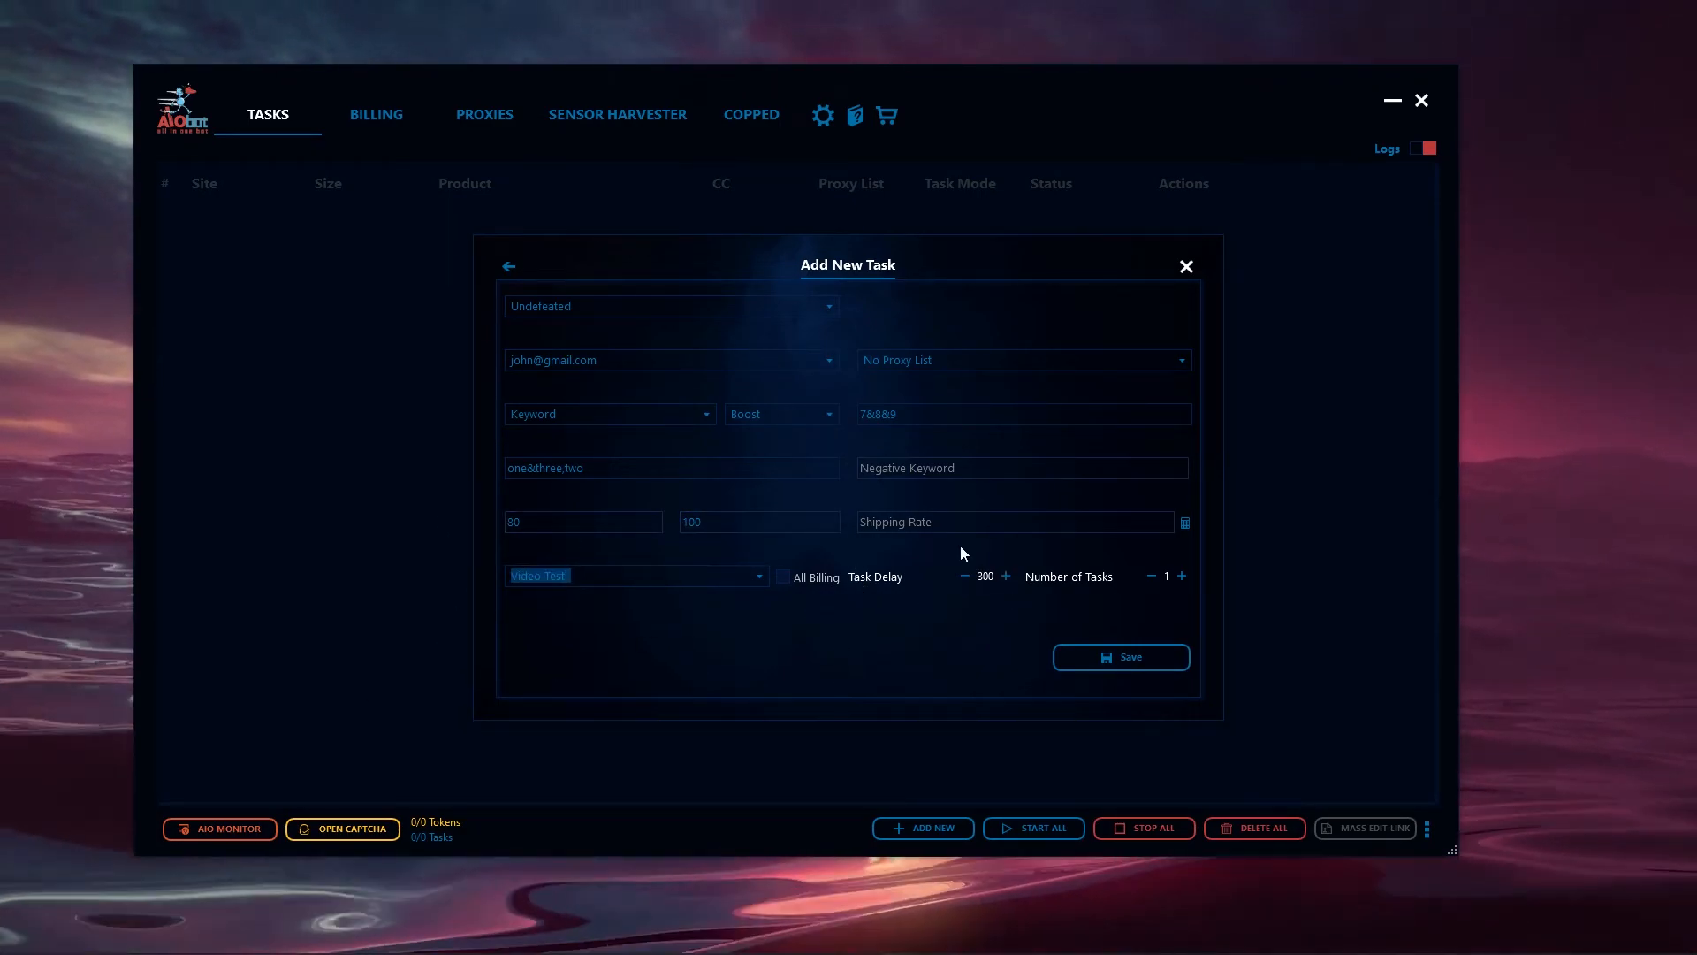
{"action": "left_click", "coordinate": [1134, 661]}
{"action": "left_click", "coordinate": [1193, 270]}
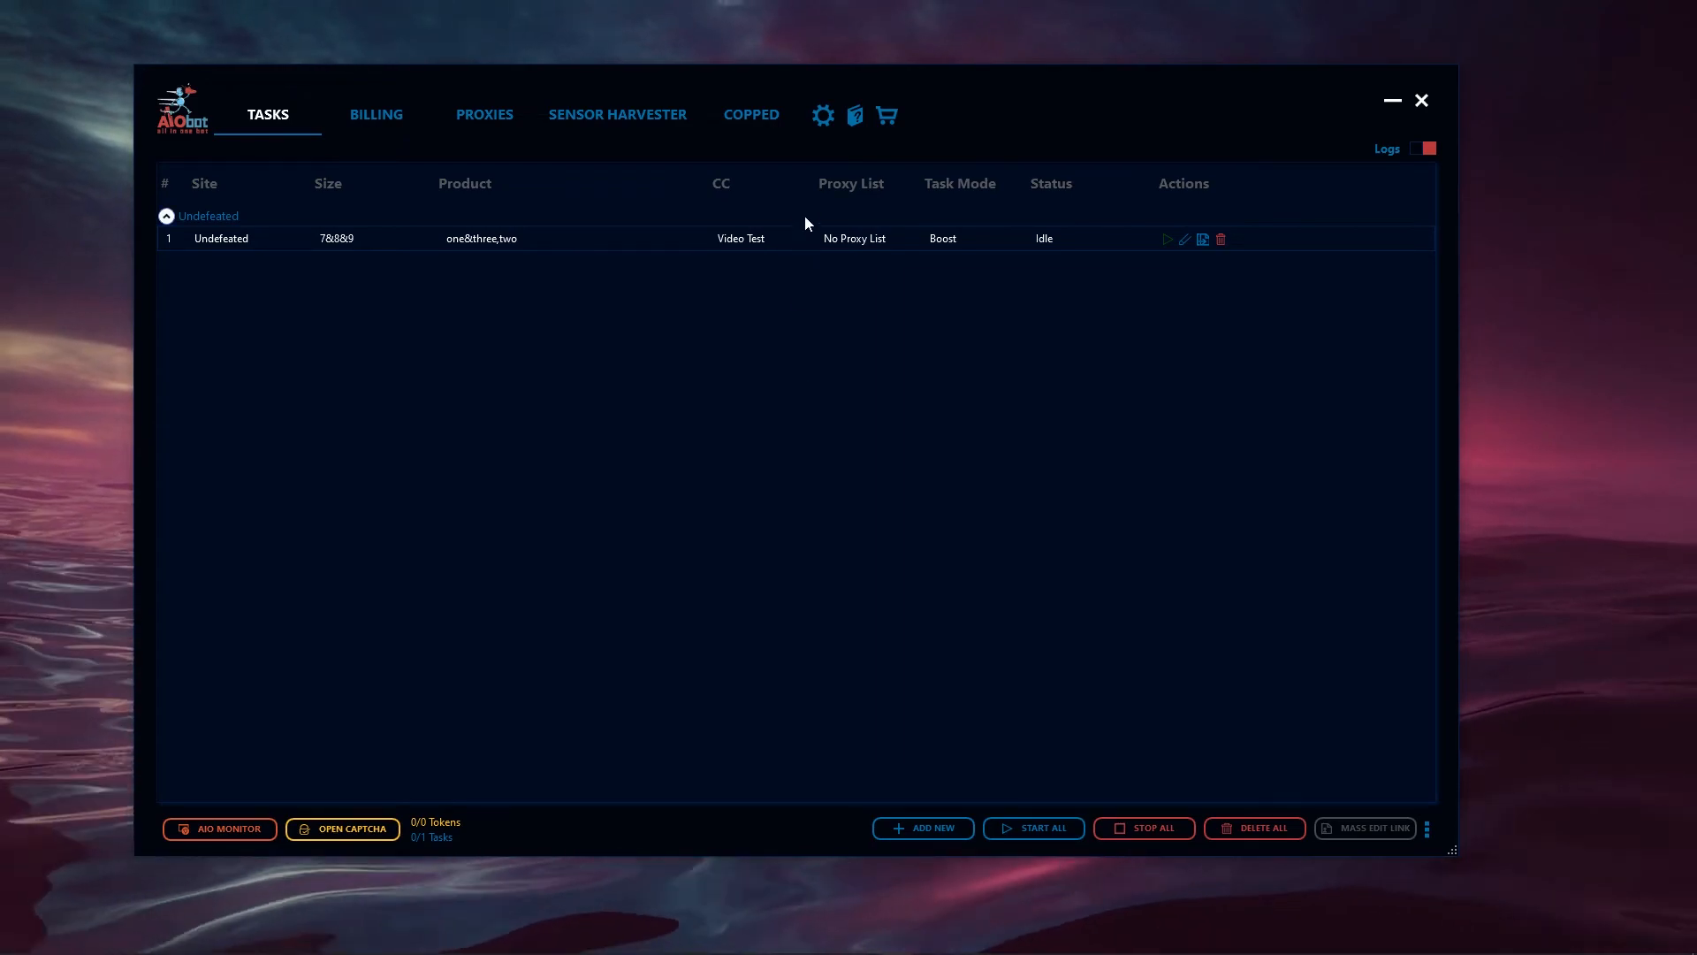
- Examine the Shopify Password and EarlyLink fields available for the Undefeated task and close their dialog without entering anything
{"action": "left_click", "coordinate": [823, 115]}
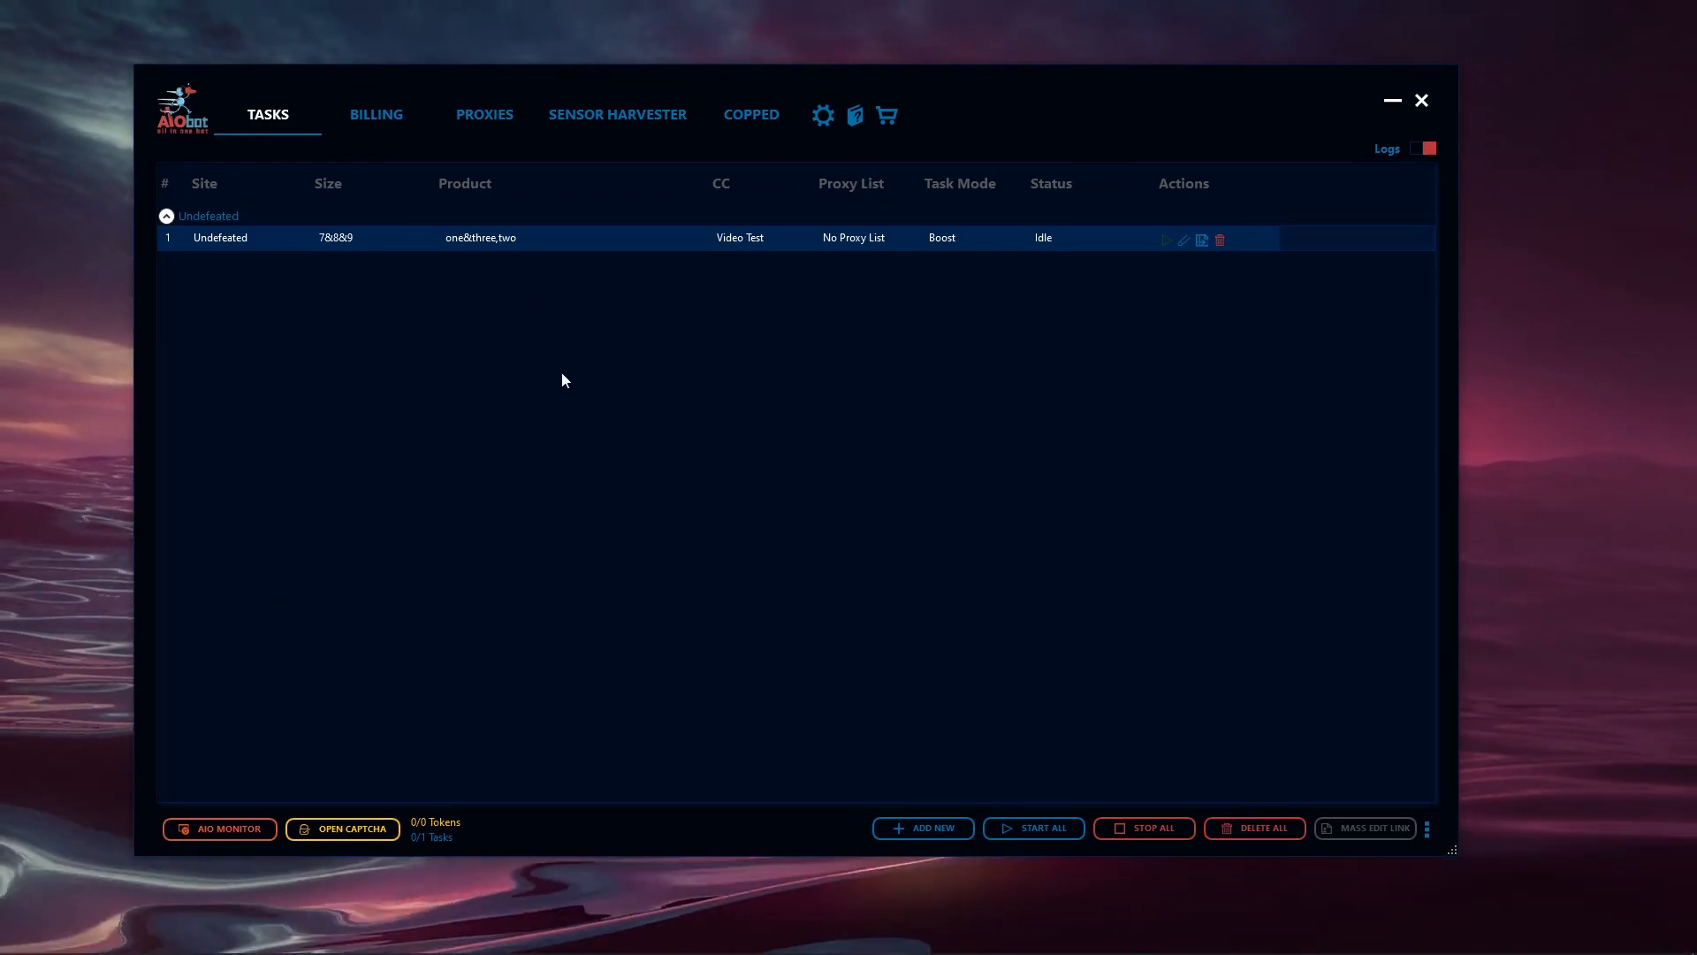
{"action": "right_click", "coordinate": [617, 237]}
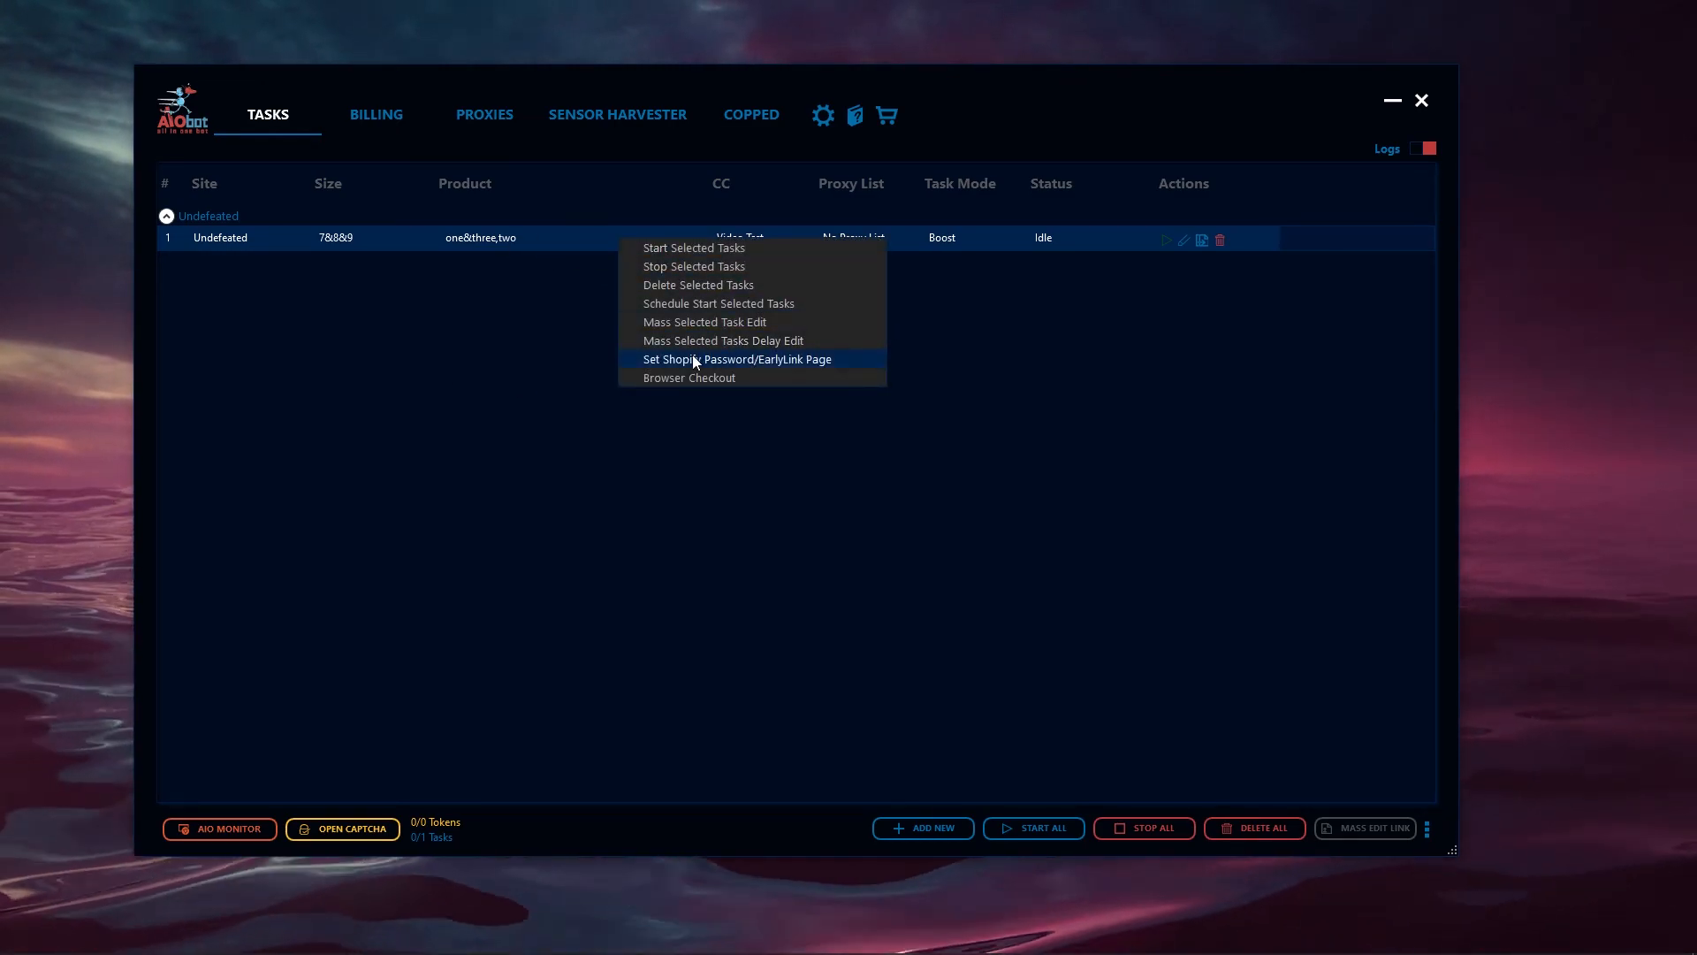
{"action": "left_click", "coordinate": [772, 362]}
{"action": "left_click_drag", "start_coordinate": [753, 347], "coordinate": [715, 337]}
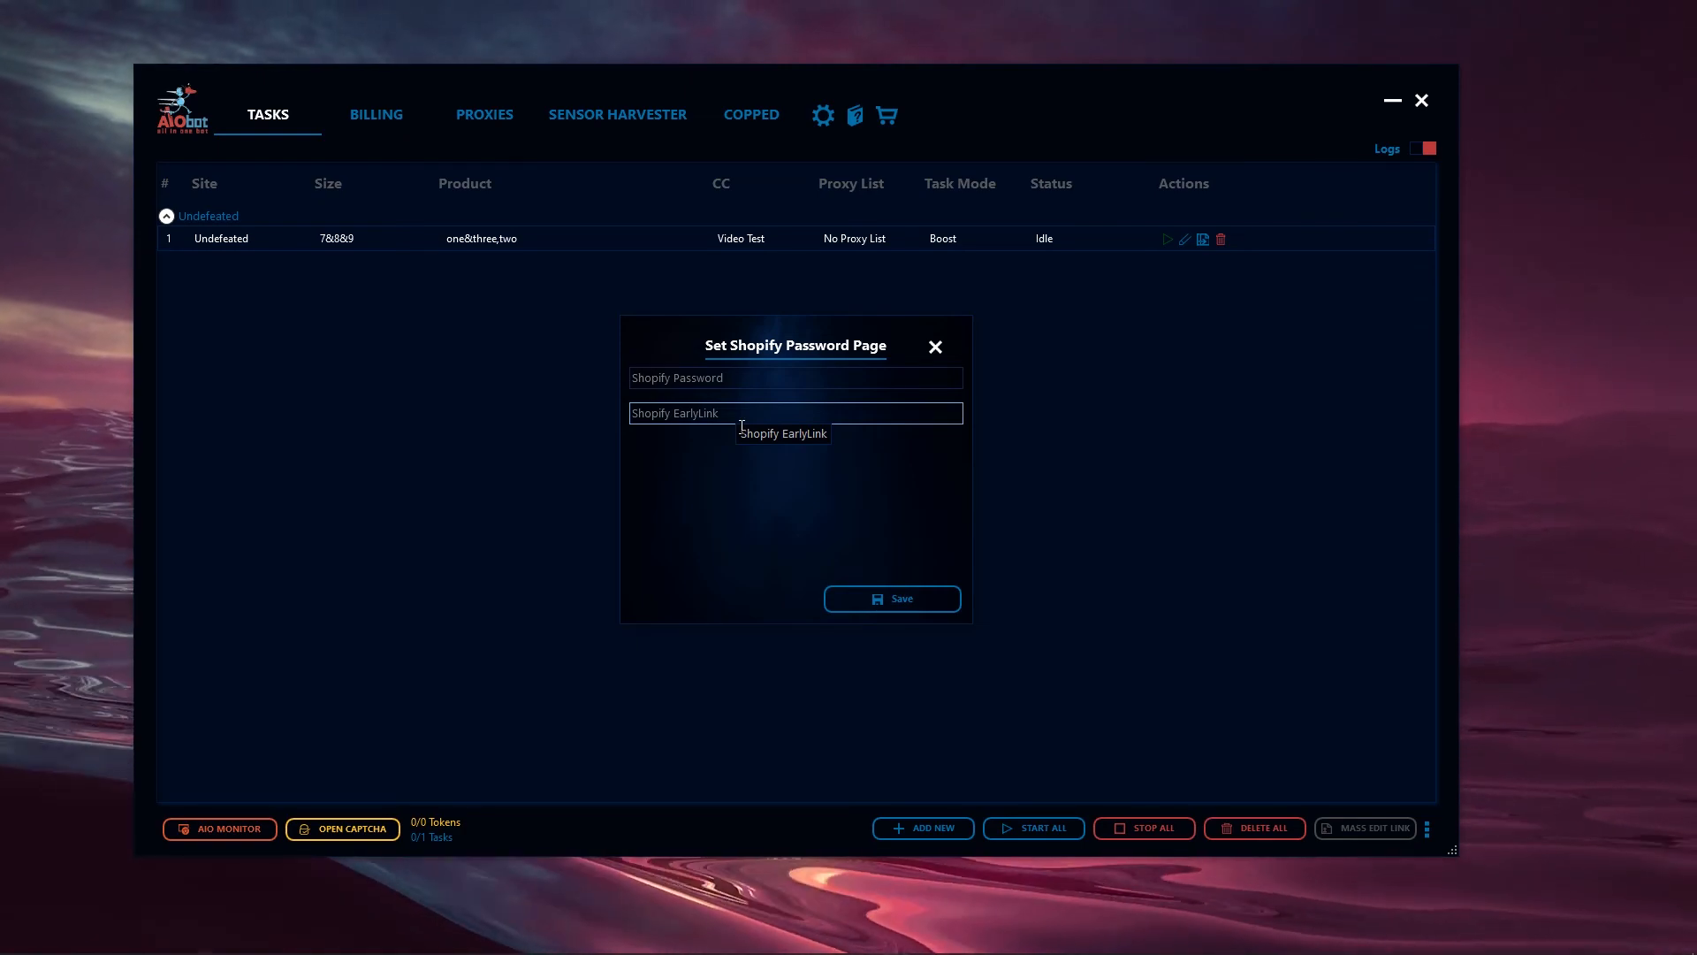
{"action": "left_click", "coordinate": [933, 345]}
- Open the captcha solver in guest mode and launch the Shopify solver
{"action": "left_click", "coordinate": [321, 828]}
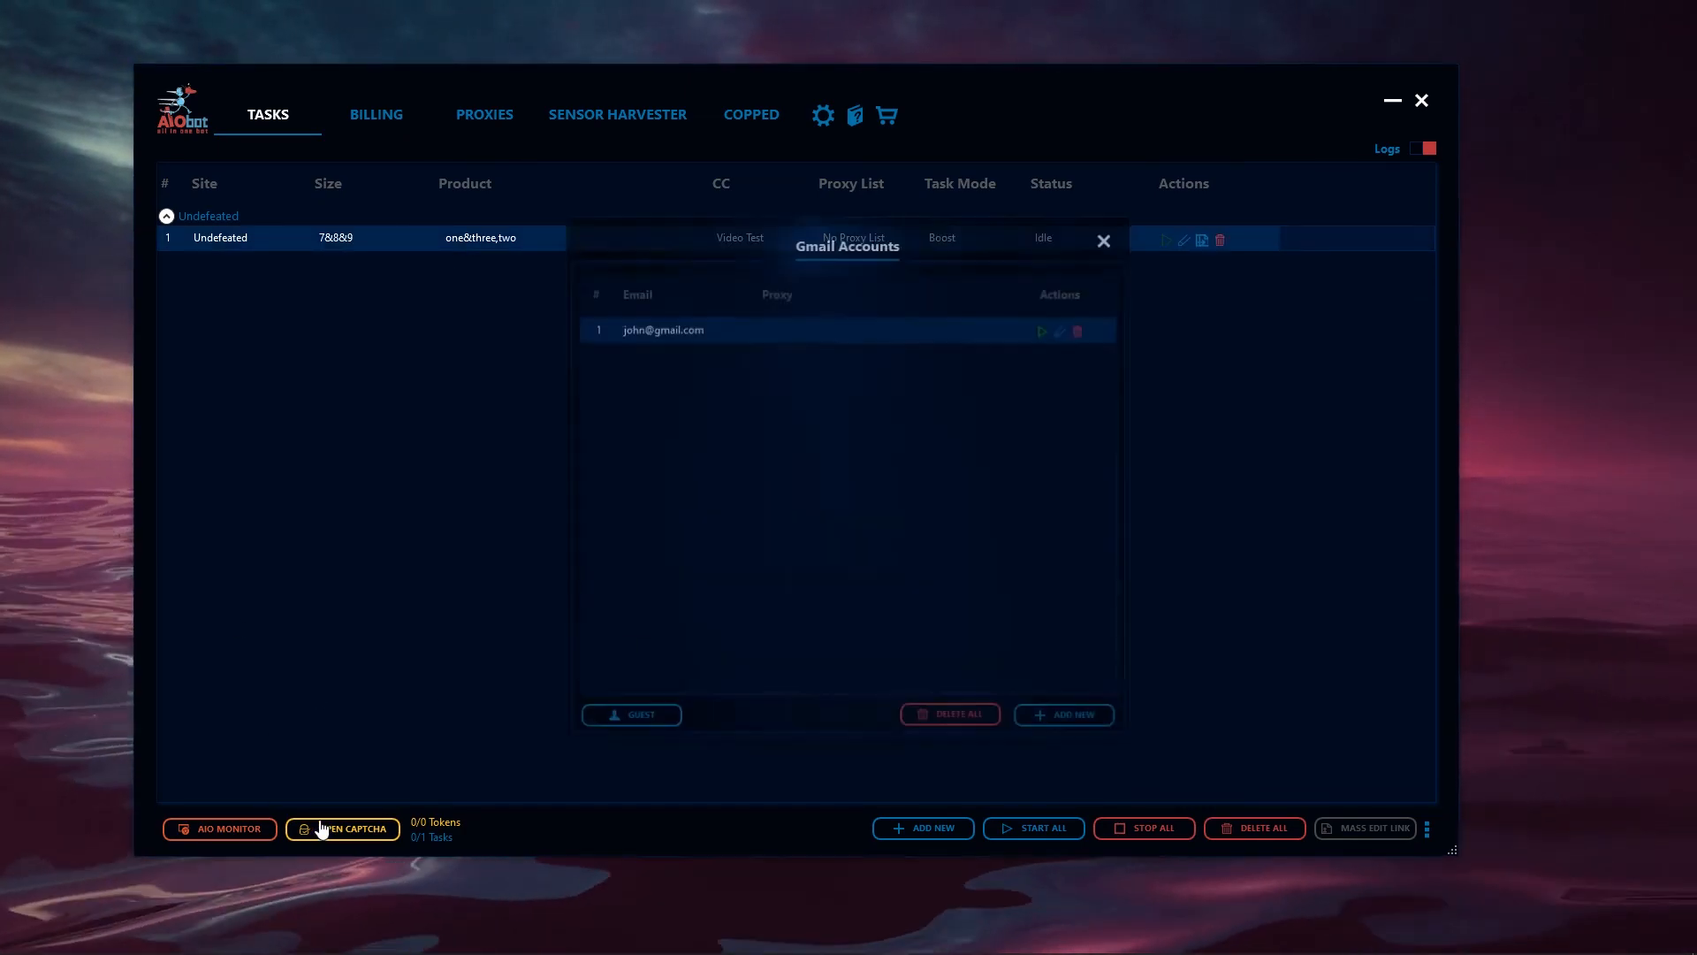
{"action": "left_click", "coordinate": [626, 716]}
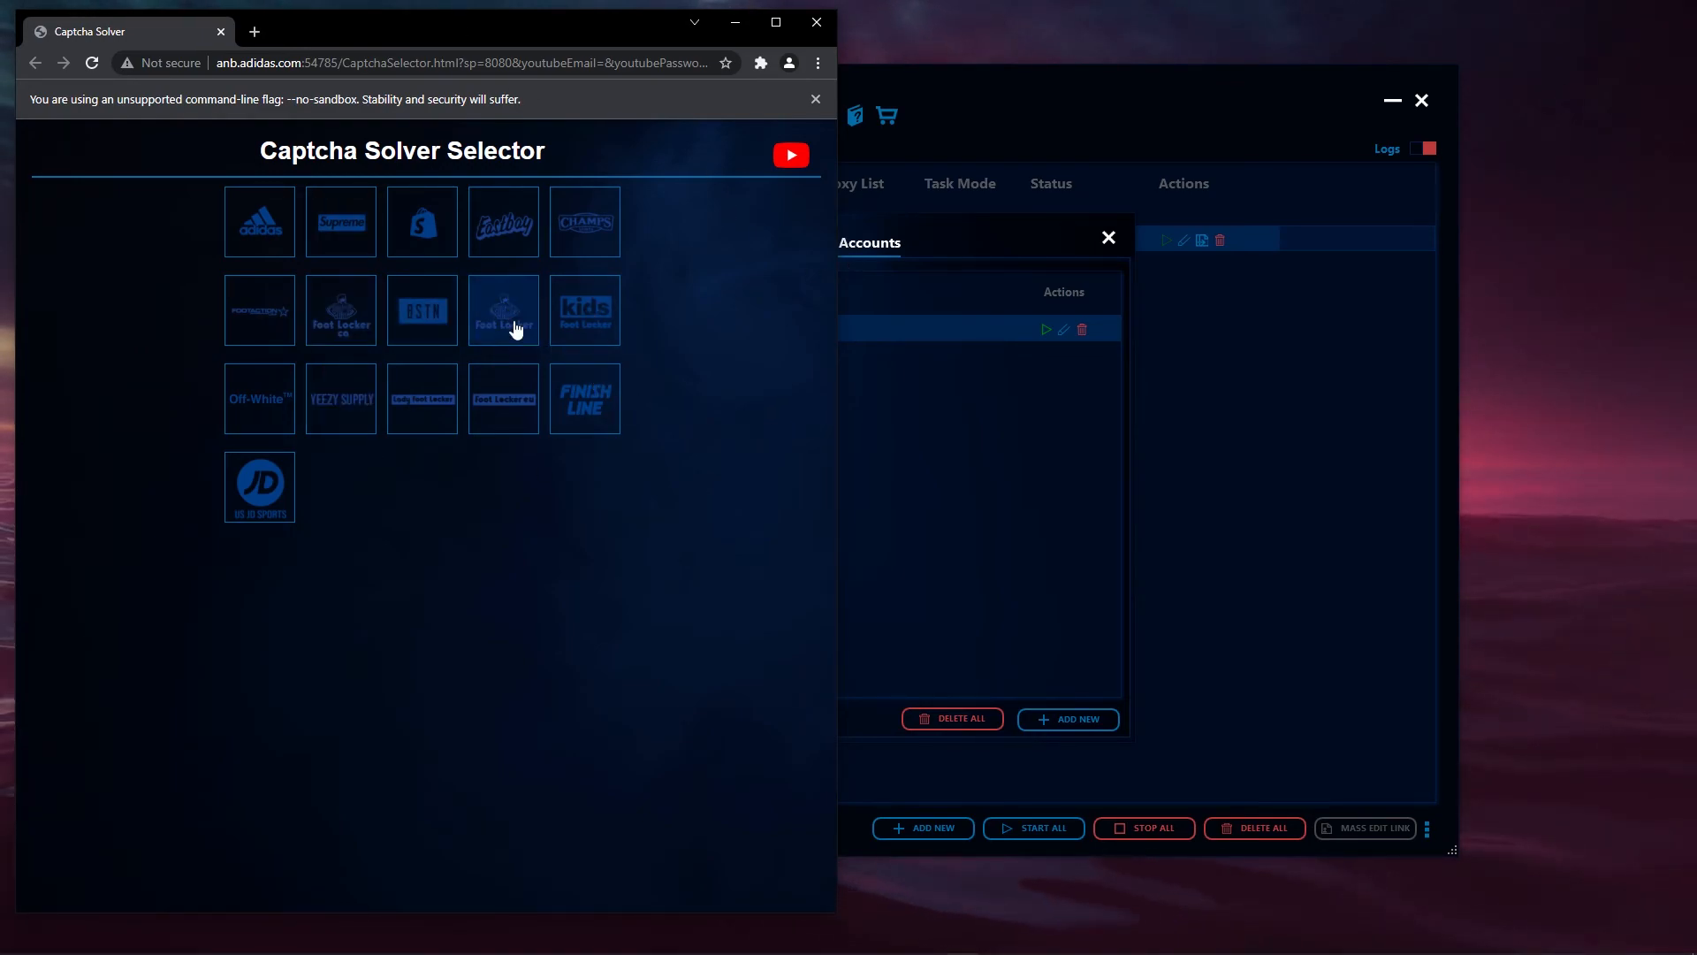
{"action": "left_click", "coordinate": [418, 236]}
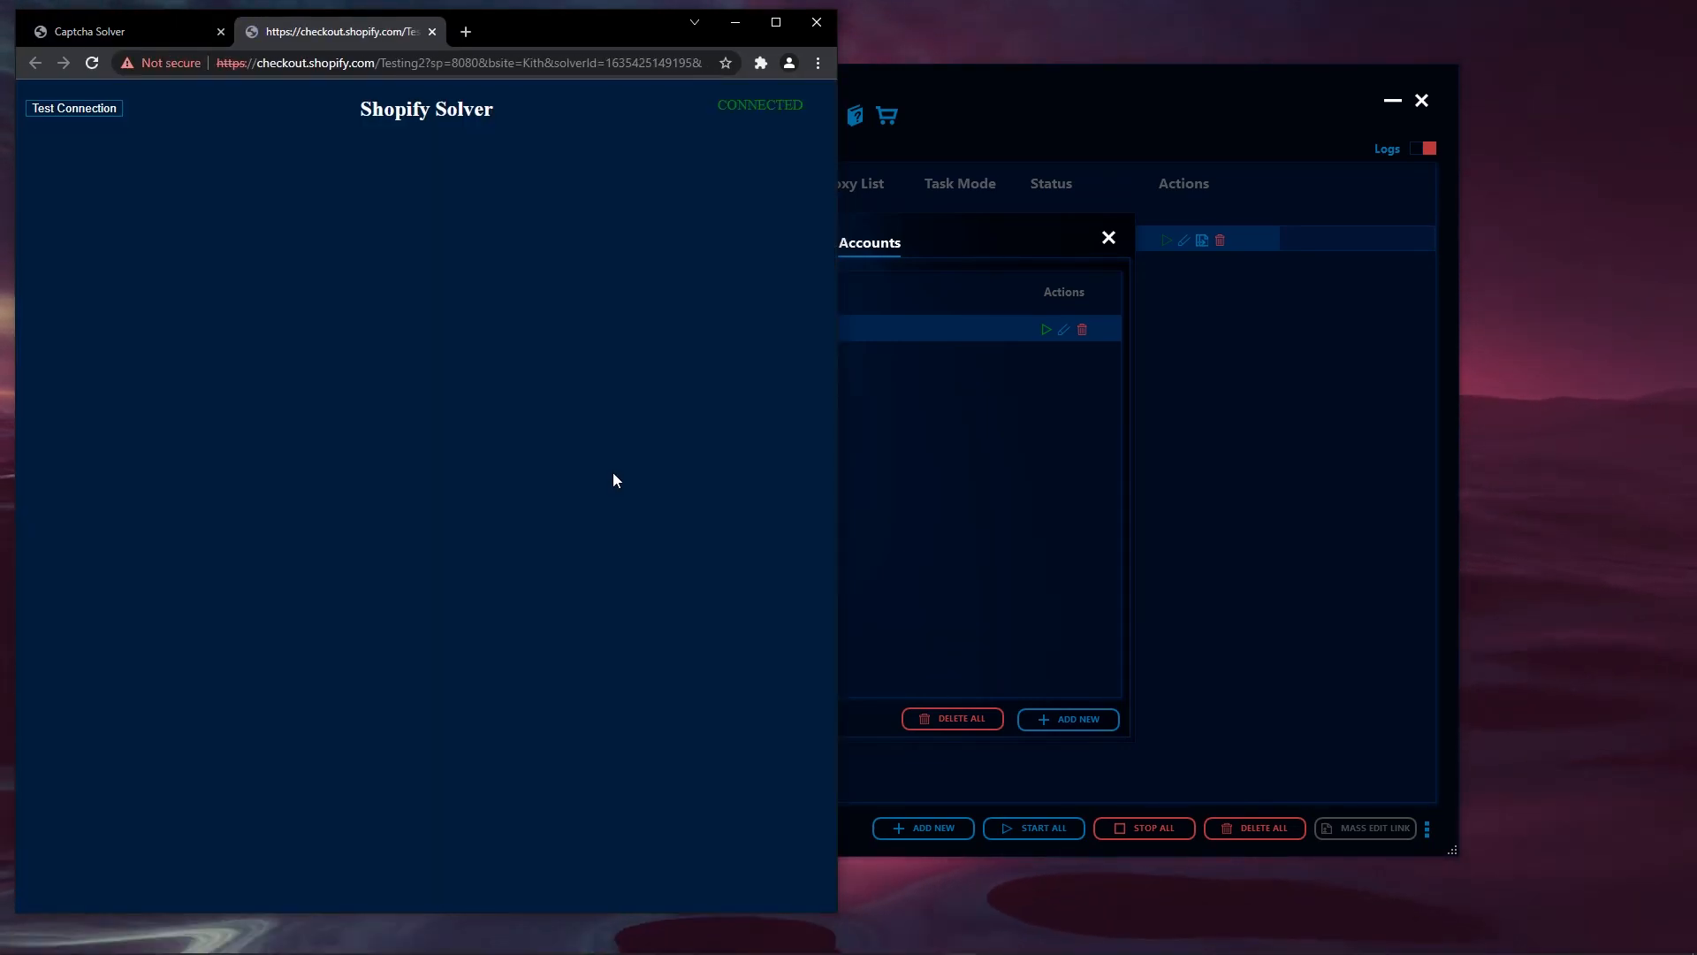